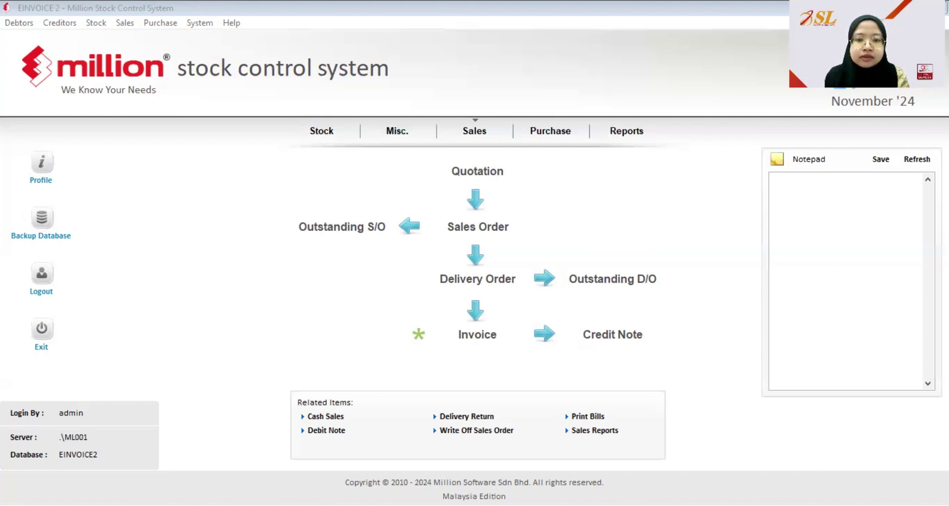
pyautogui.click(166, 199)
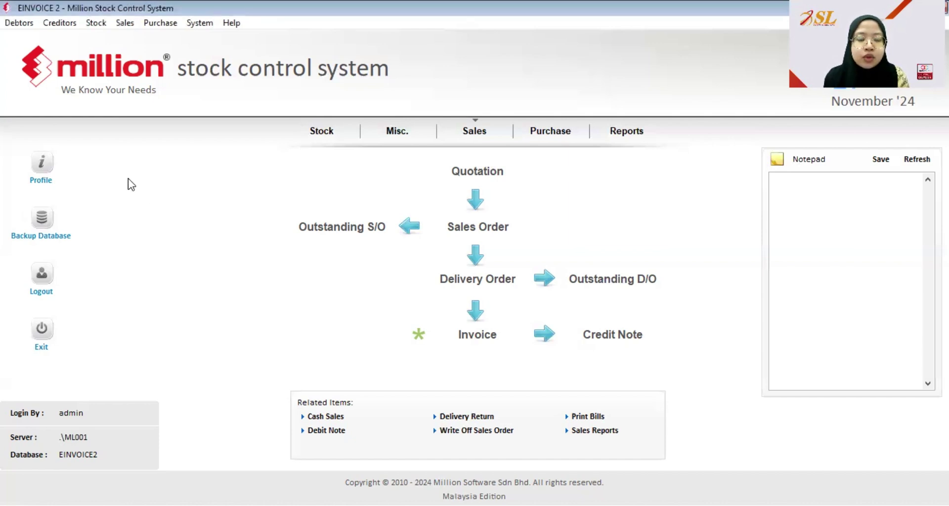
pyautogui.click(67, 25)
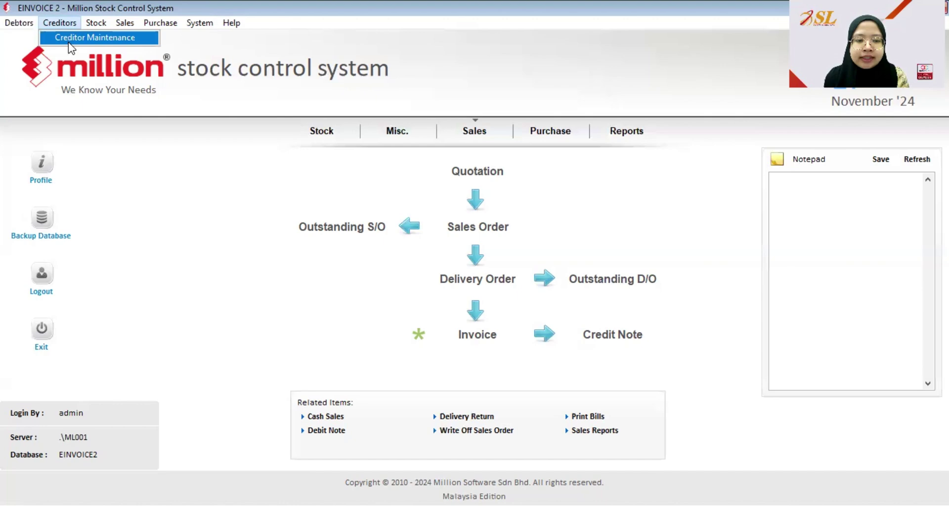
pyautogui.click(69, 43)
pyautogui.click(625, 463)
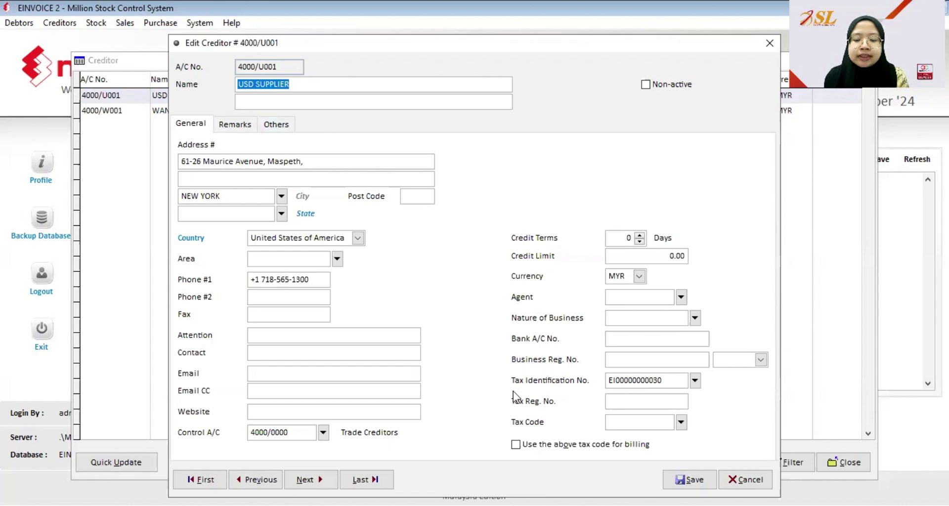
pyautogui.click(697, 381)
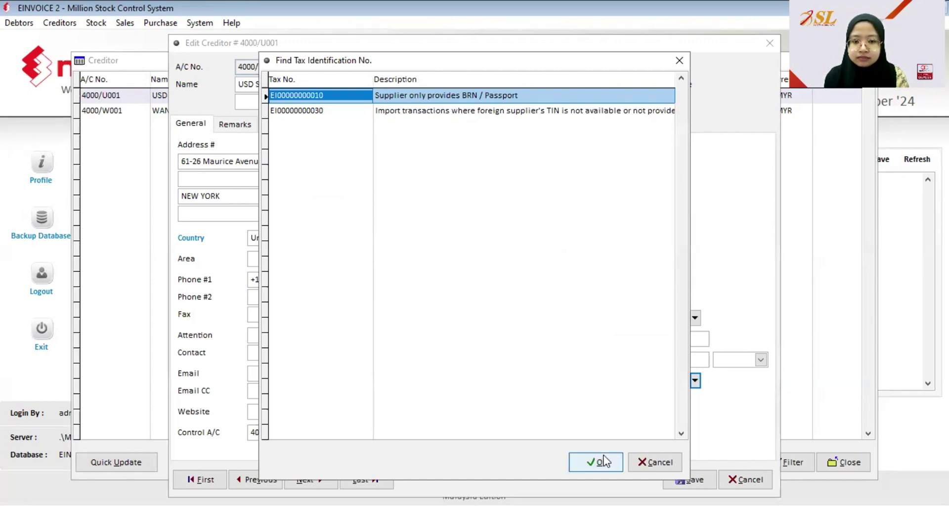
pyautogui.press('Down')
pyautogui.press('Return')
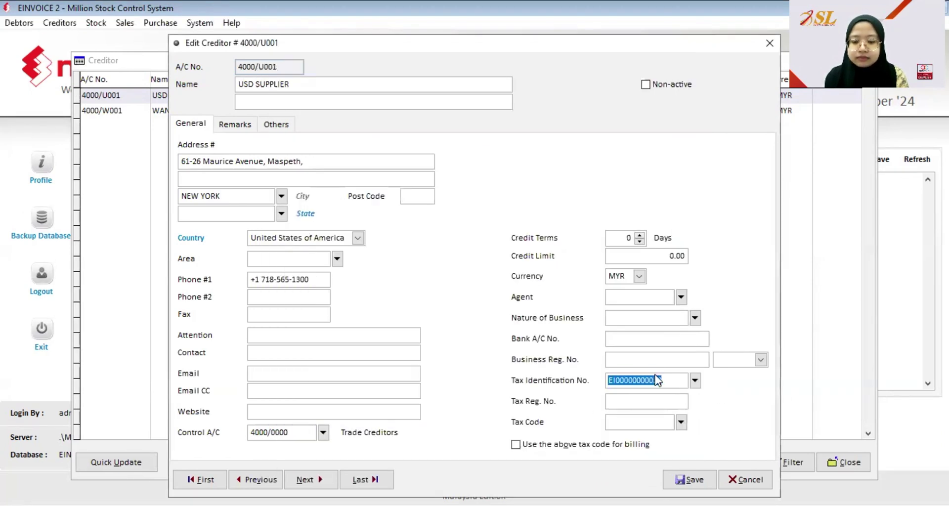
pyautogui.click(690, 477)
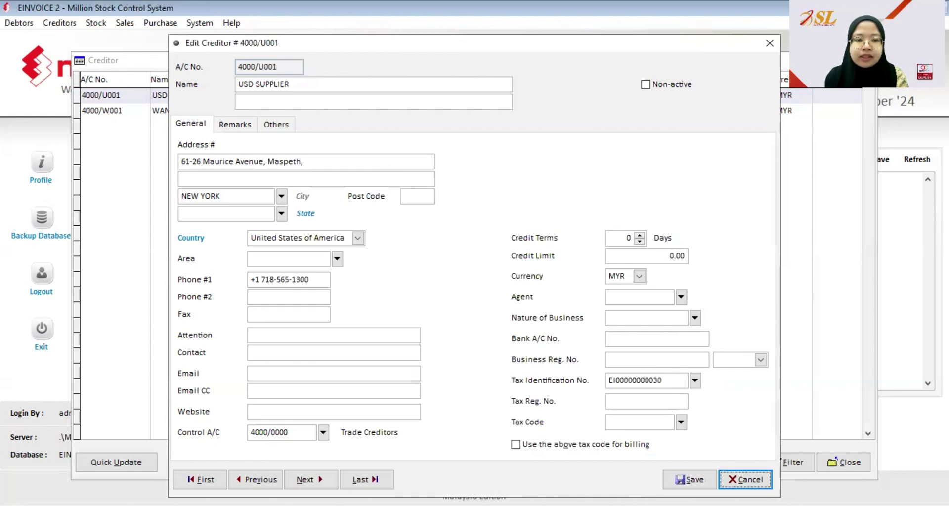
# Examine the tax identification number choices for the individual creditor registered under NRIC, discard the edit and close creditor maintenance.
pyautogui.click(218, 110)
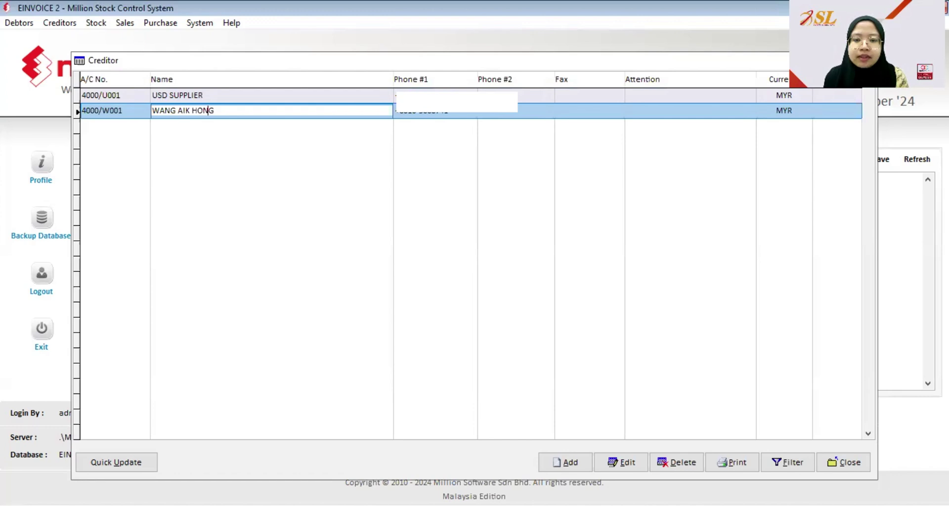
pyautogui.click(623, 462)
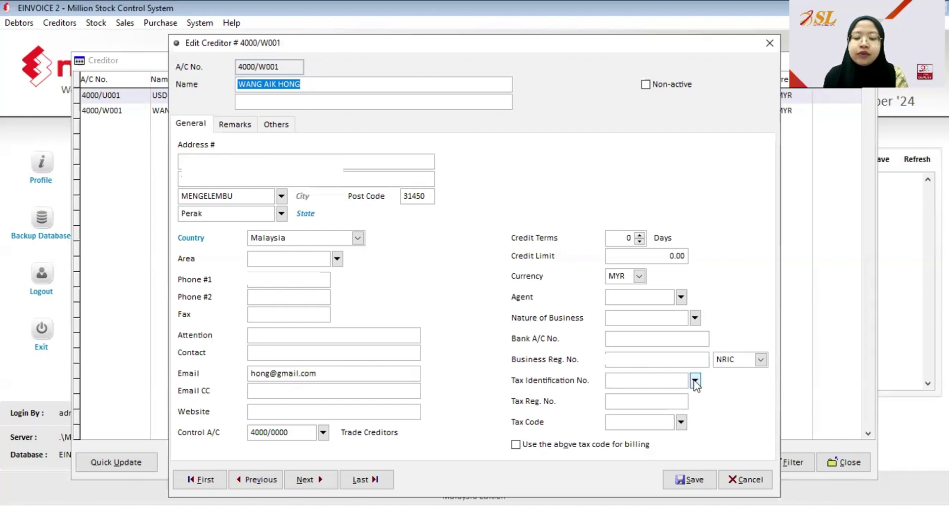
pyautogui.click(695, 380)
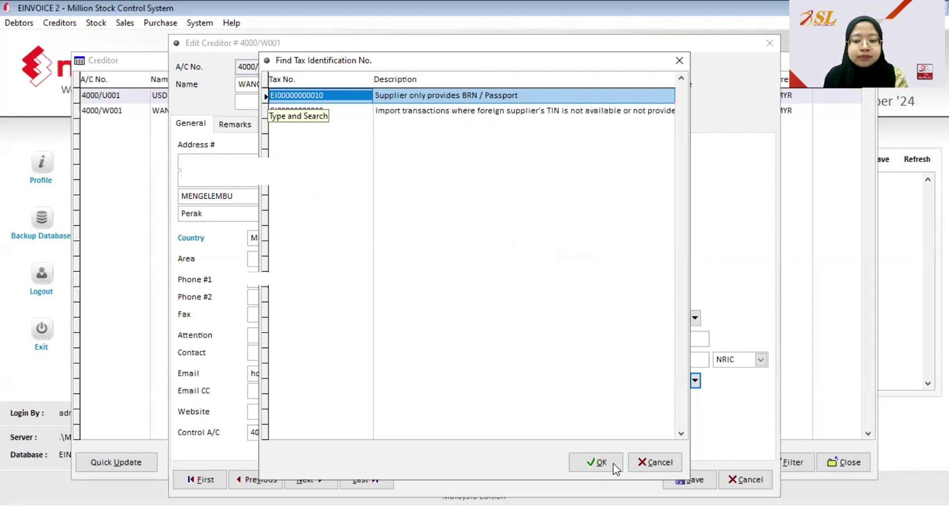
pyautogui.click(653, 462)
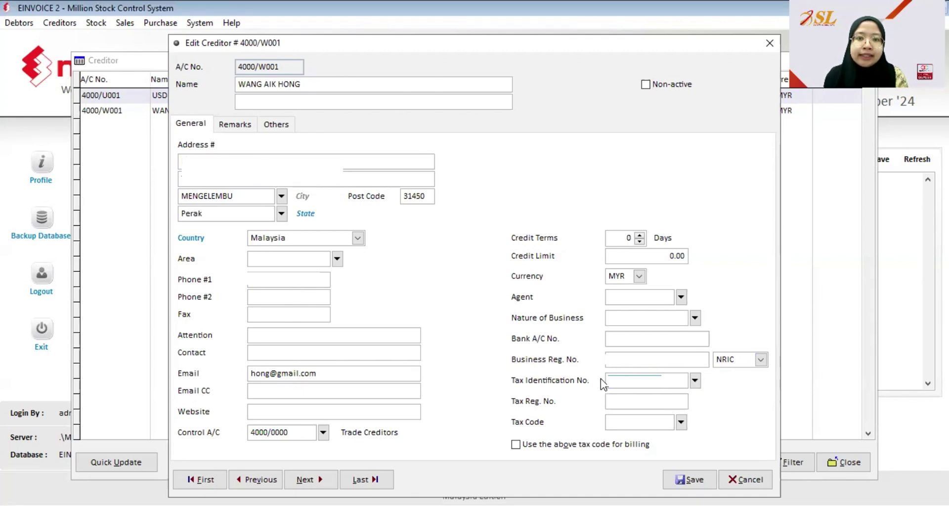
pyautogui.click(745, 479)
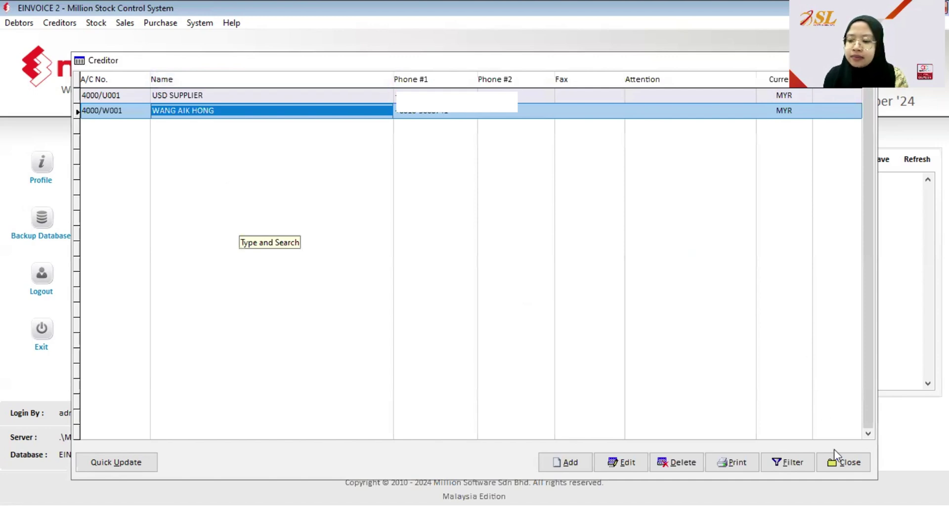
pyautogui.click(852, 466)
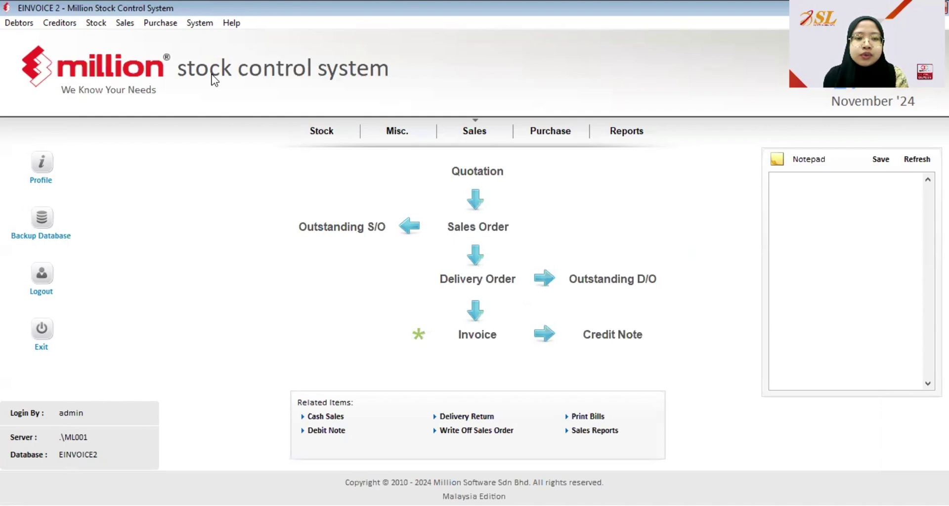
# Open the "Purchase Invoice for self-bill" entry for editing in the document number maintenance under the administrative tools.
pyautogui.click(198, 25)
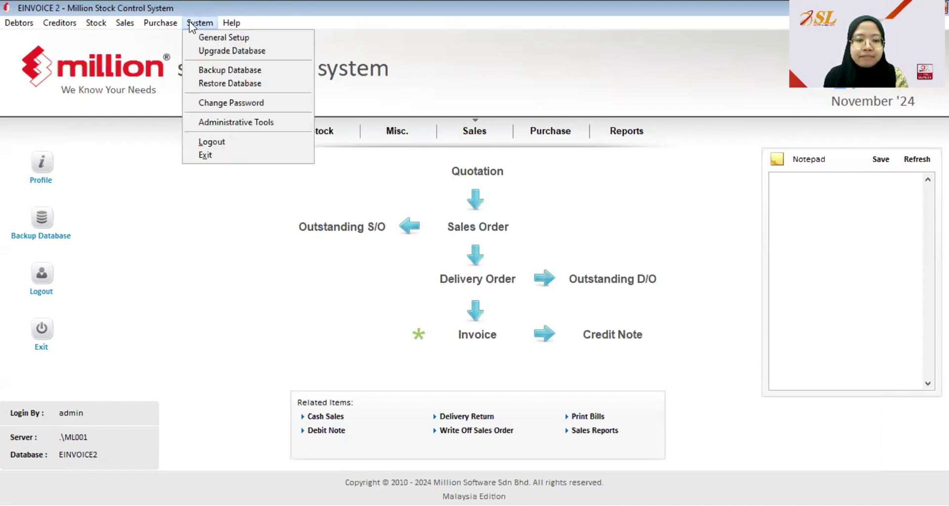
pyautogui.click(235, 124)
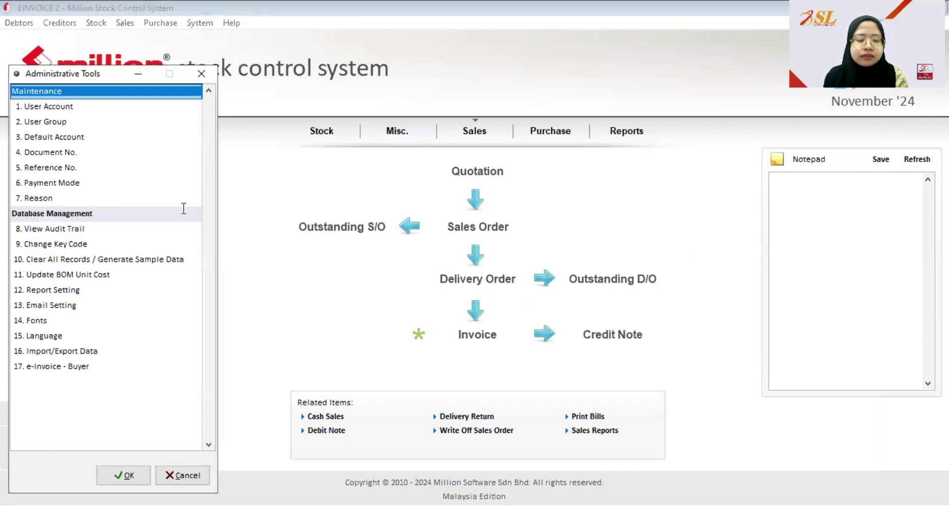
pyautogui.click(60, 152)
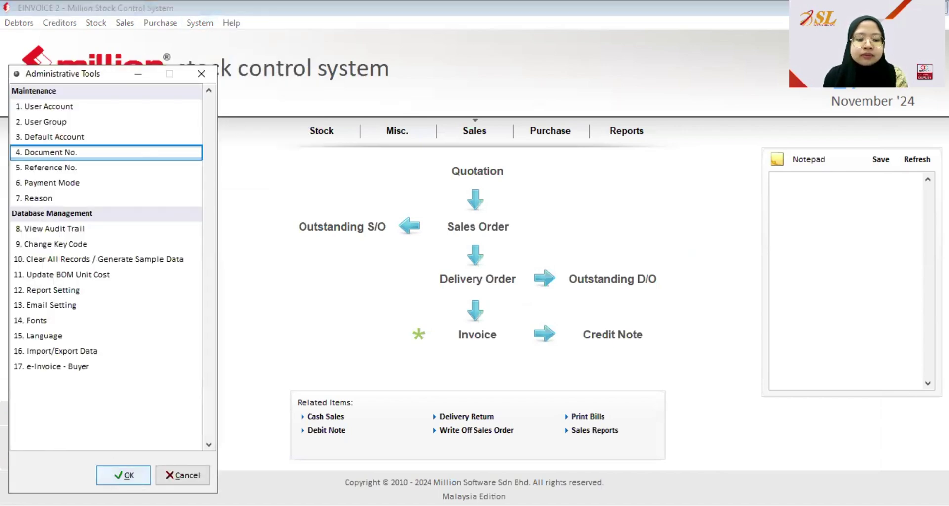
pyautogui.click(124, 475)
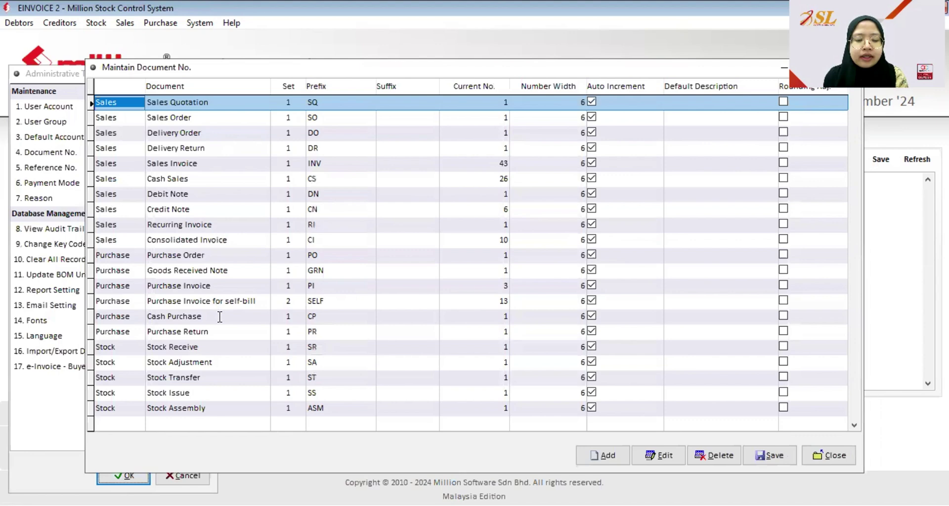
pyautogui.click(199, 288)
pyautogui.click(204, 301)
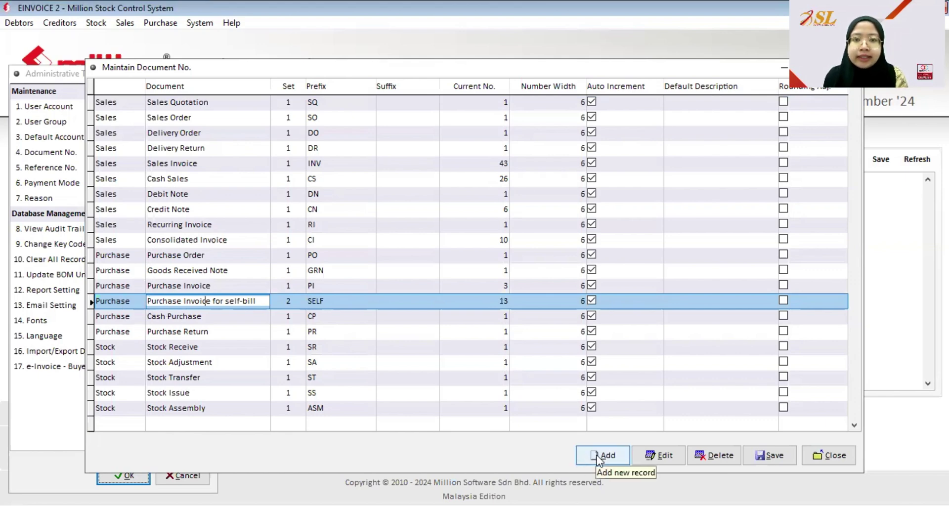
pyautogui.click(639, 458)
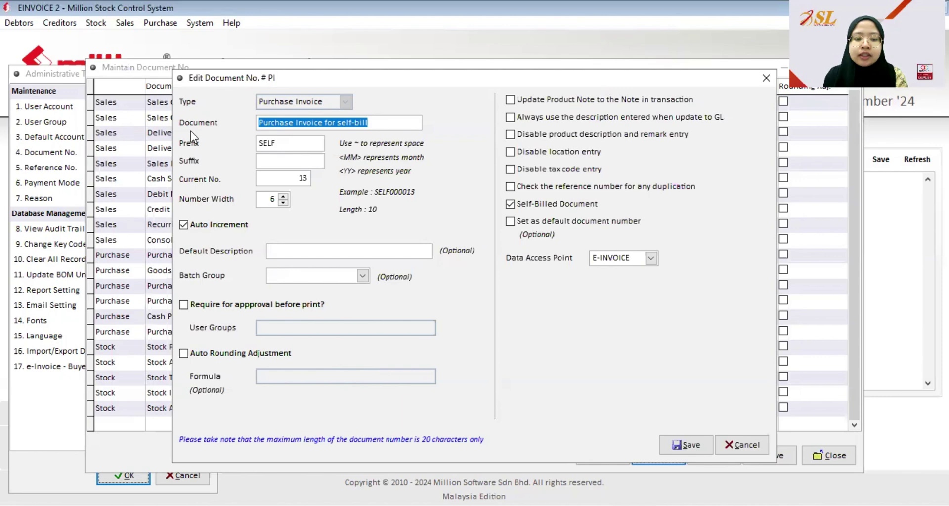
# Choose E-INVOICE as the data access point of the self-bill document numbering, and close the administrative tools.
pyautogui.click(261, 124)
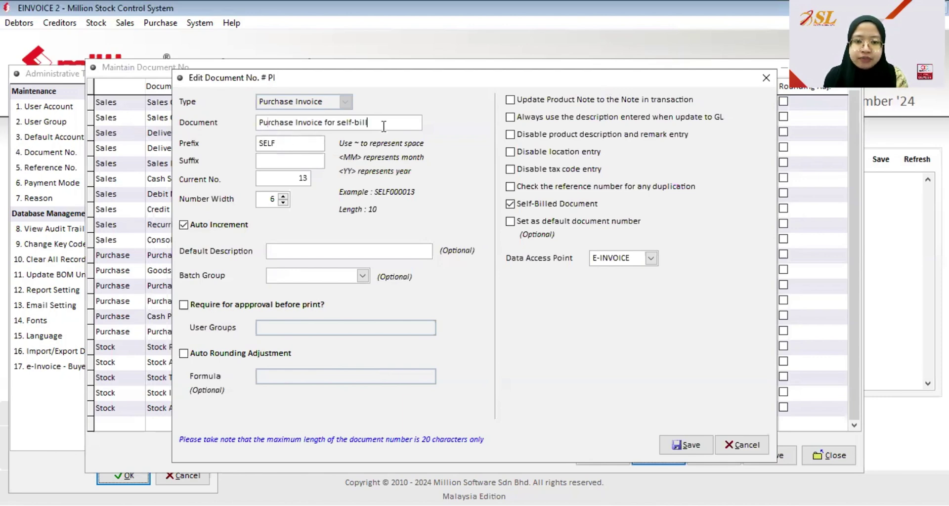
pyautogui.click(291, 142)
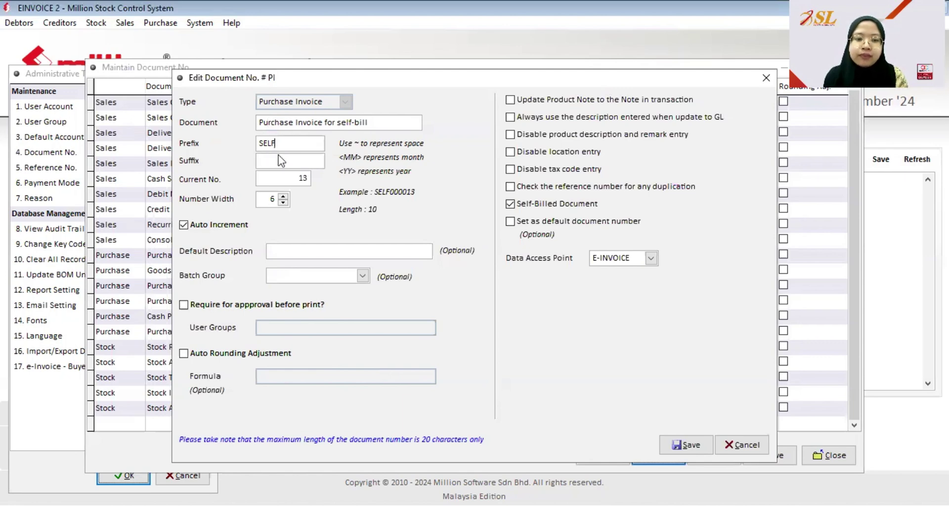
pyautogui.click(601, 294)
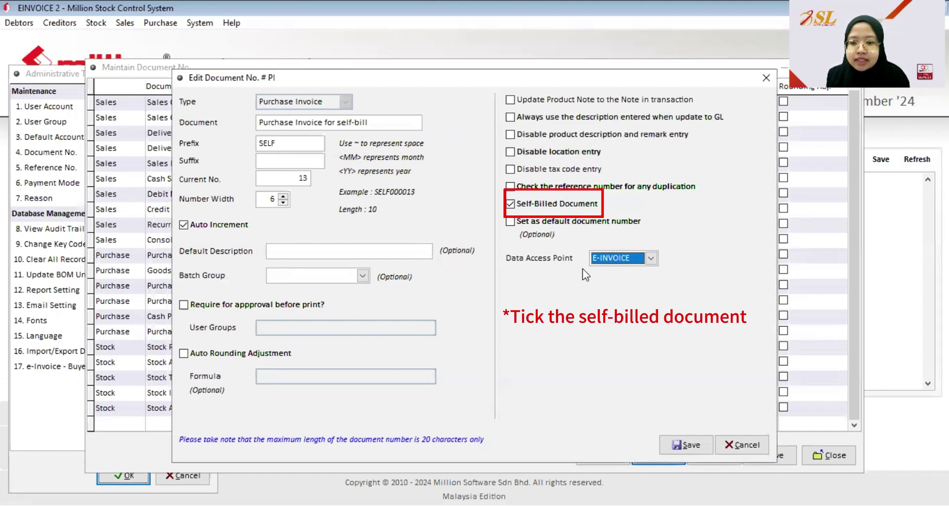
pyautogui.click(651, 258)
pyautogui.click(607, 330)
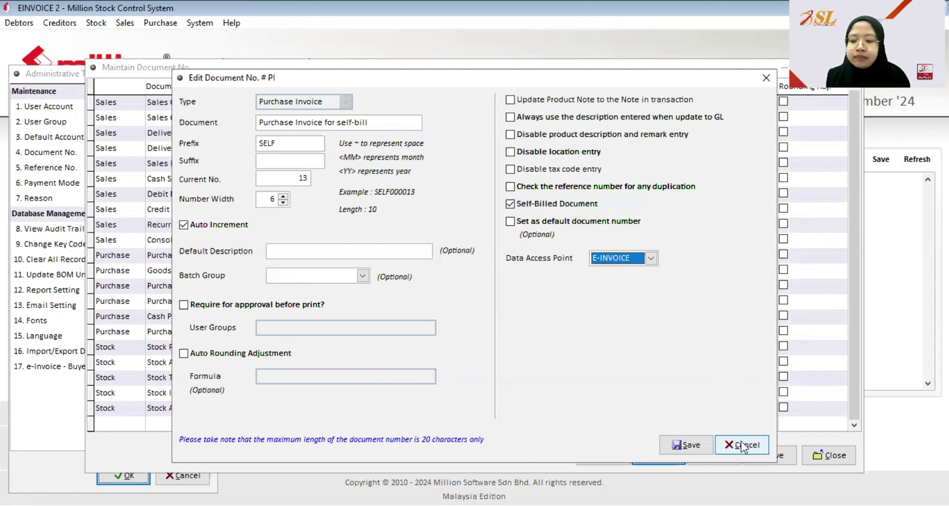
pyautogui.click(684, 447)
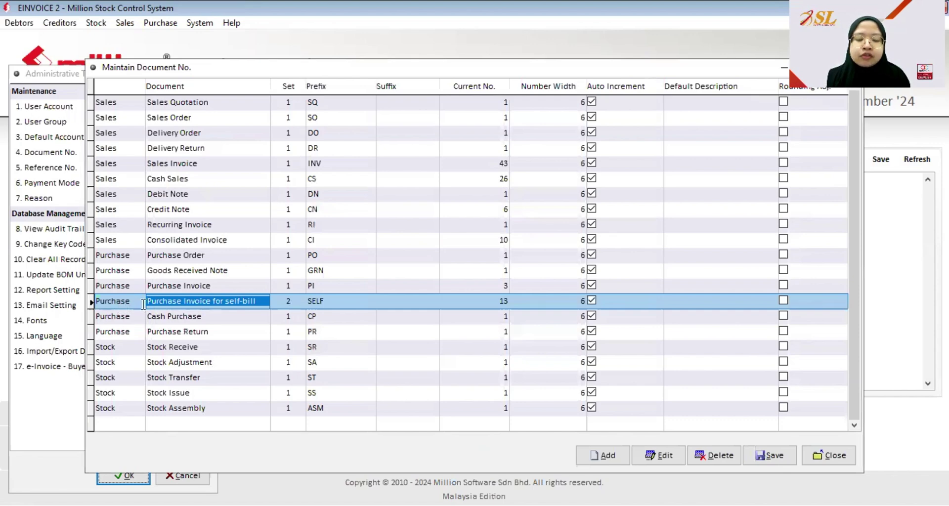
pyautogui.click(835, 456)
pyautogui.click(188, 480)
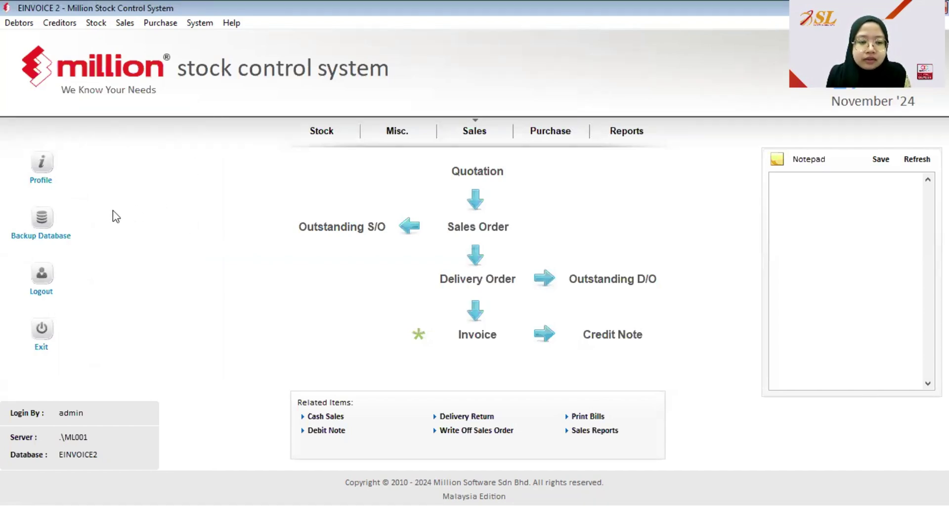
# Add a purchase invoice that uses the "Purchase Invoice for self-bill" numbering with prefix SELF, and choose USD SUPPLIER as its supplier.
pyautogui.click(162, 23)
pyautogui.click(201, 71)
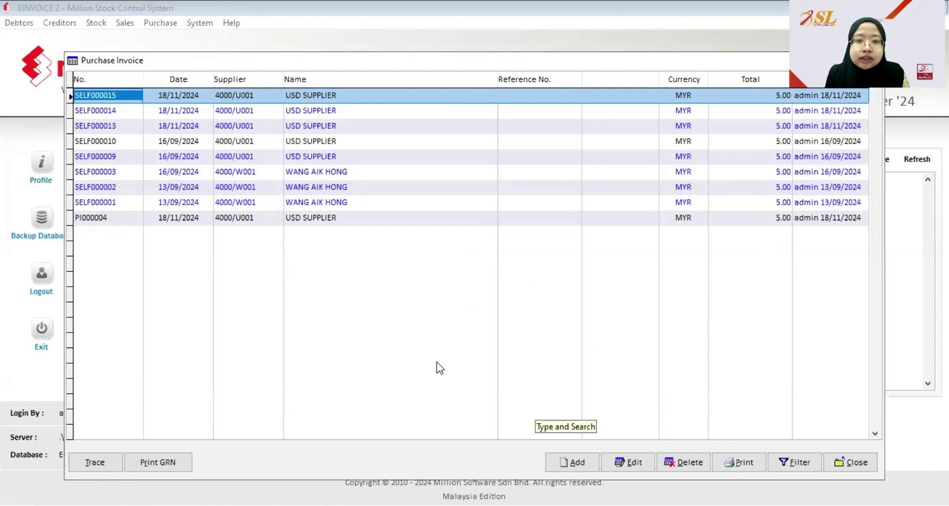
pyautogui.click(581, 460)
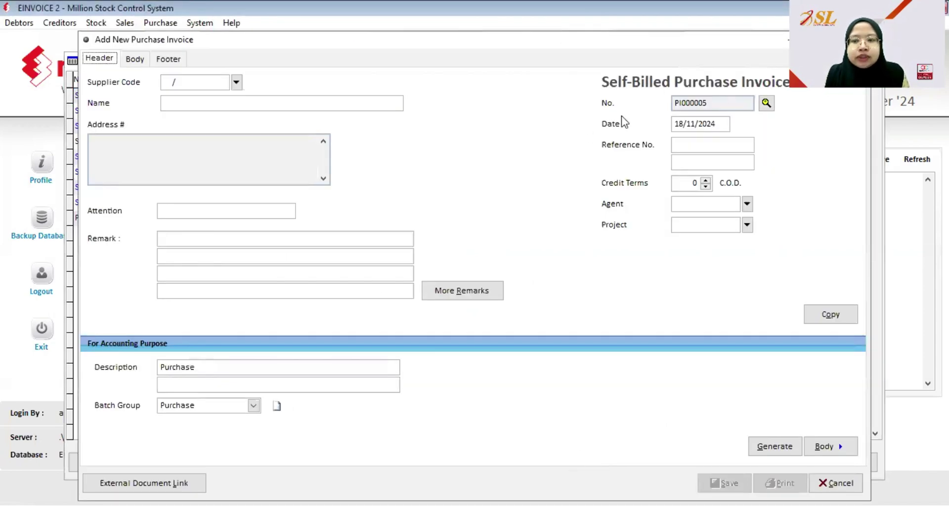
pyautogui.click(769, 104)
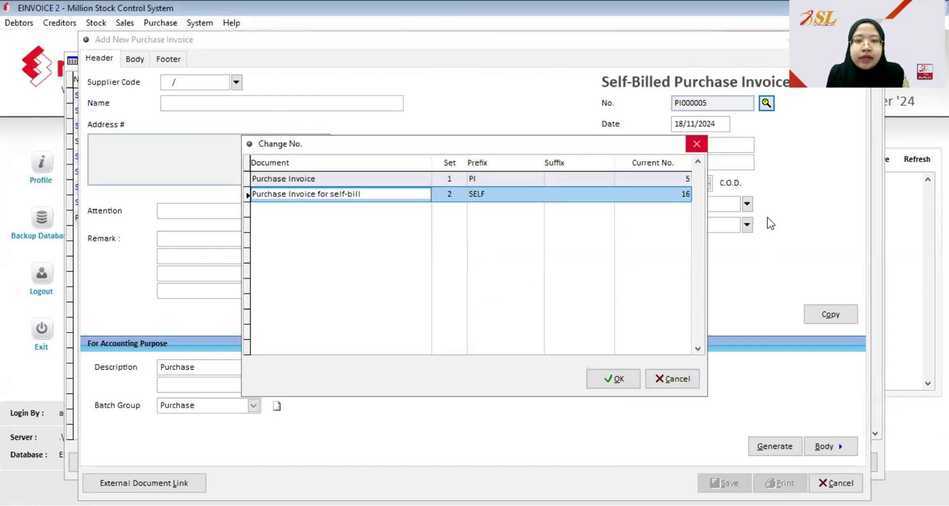
pyautogui.click(621, 385)
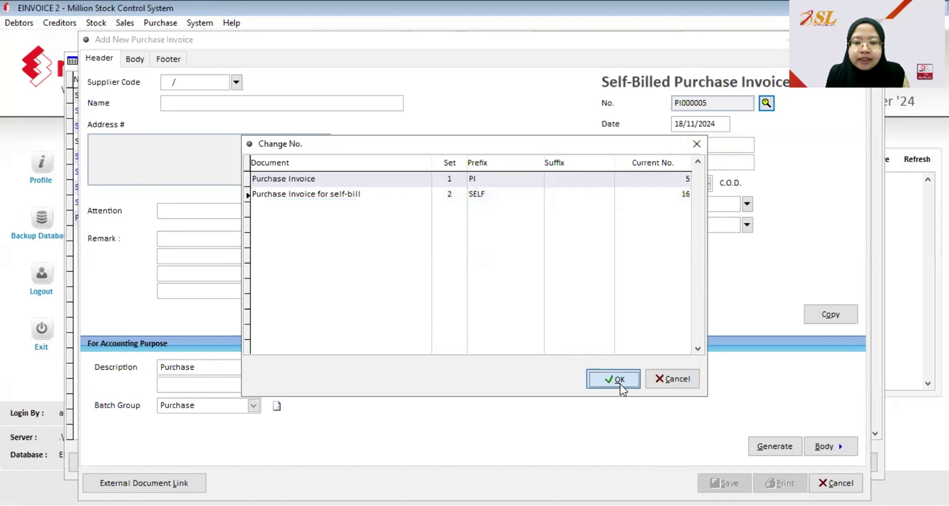
pyautogui.click(237, 82)
pyautogui.click(743, 453)
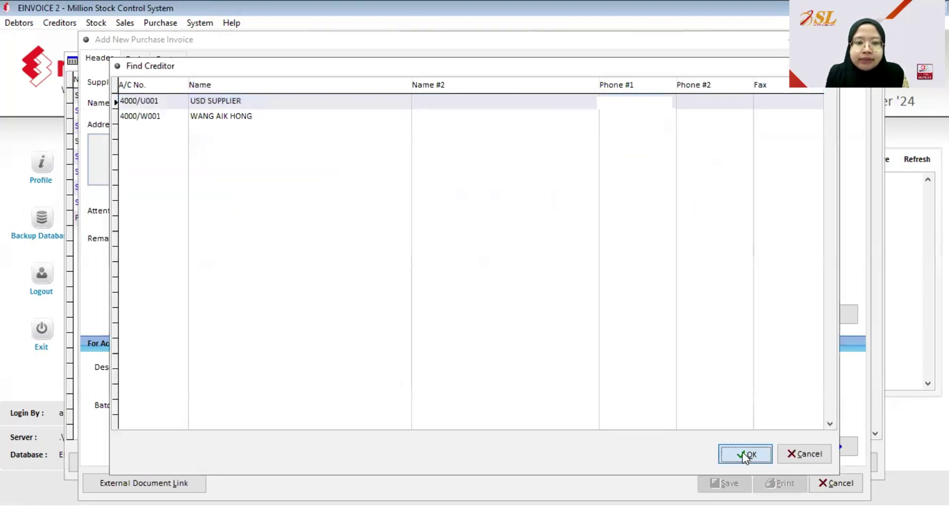
# Add product 1403 MAGAZINE as the invoice's line item, save the invoice and send it to the e-Invoicing Portal.
pyautogui.click(129, 59)
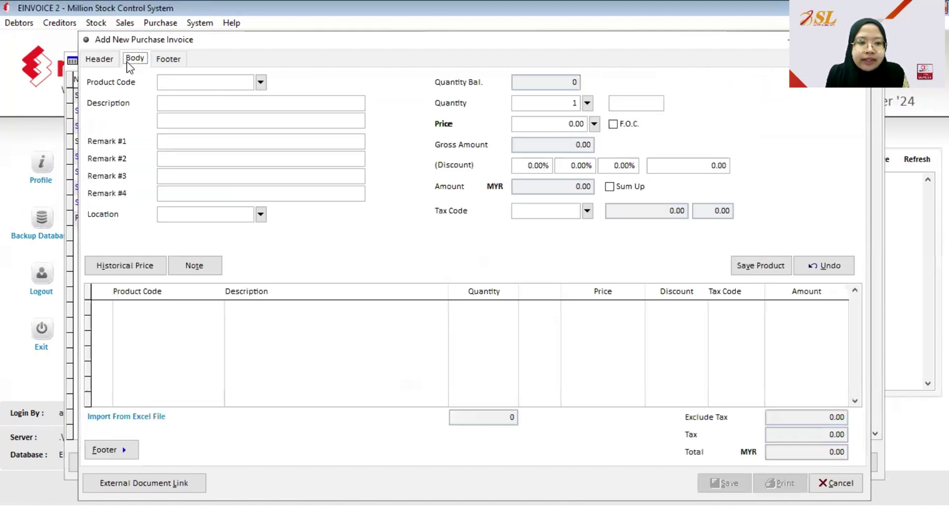
pyautogui.click(262, 81)
pyautogui.click(805, 463)
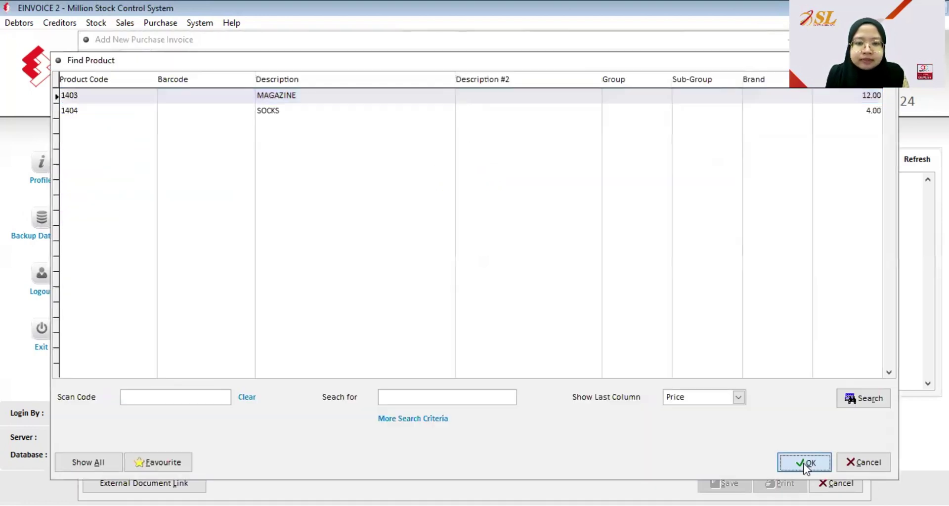
pyautogui.click(761, 266)
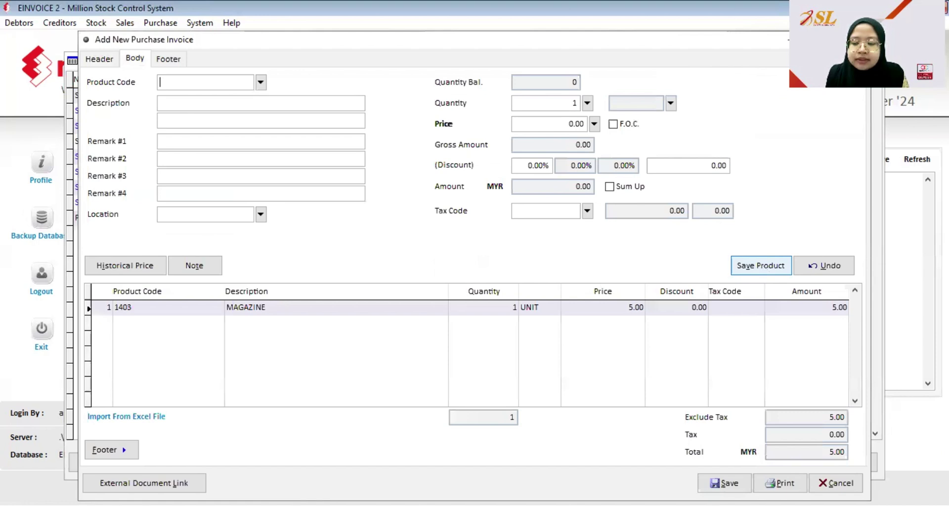
pyautogui.click(714, 480)
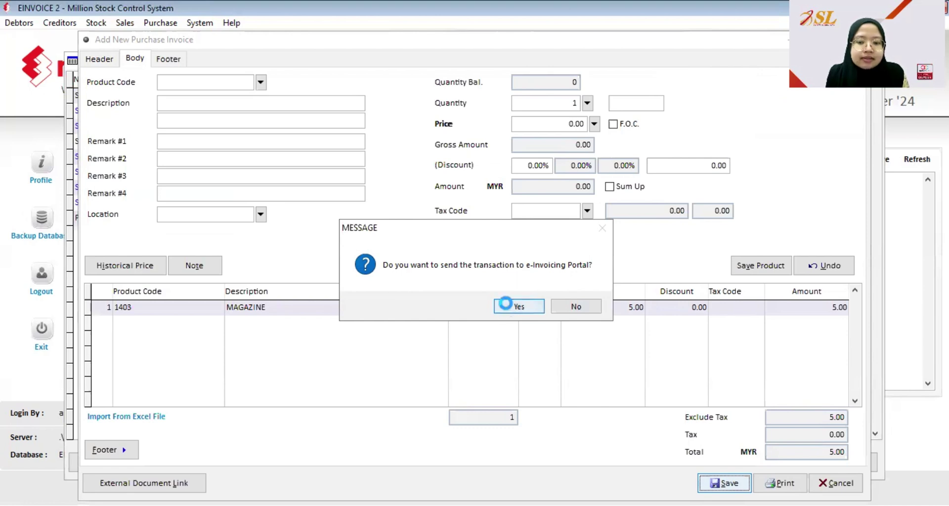
pyautogui.click(506, 303)
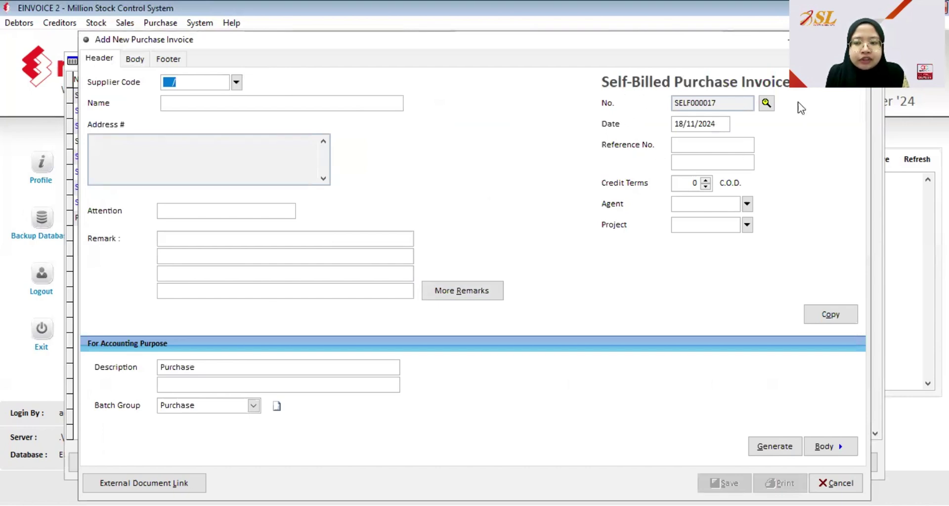
# Choose USD SUPPLIER as the new self-billed purchase invoice's supplier and add product 1403 MAGAZINE as its line item.
pyautogui.click(234, 85)
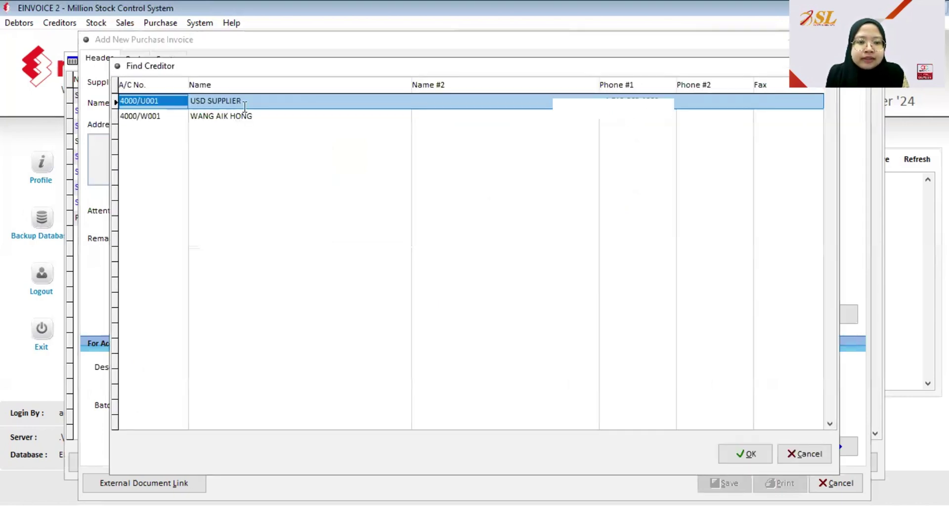
pyautogui.click(742, 451)
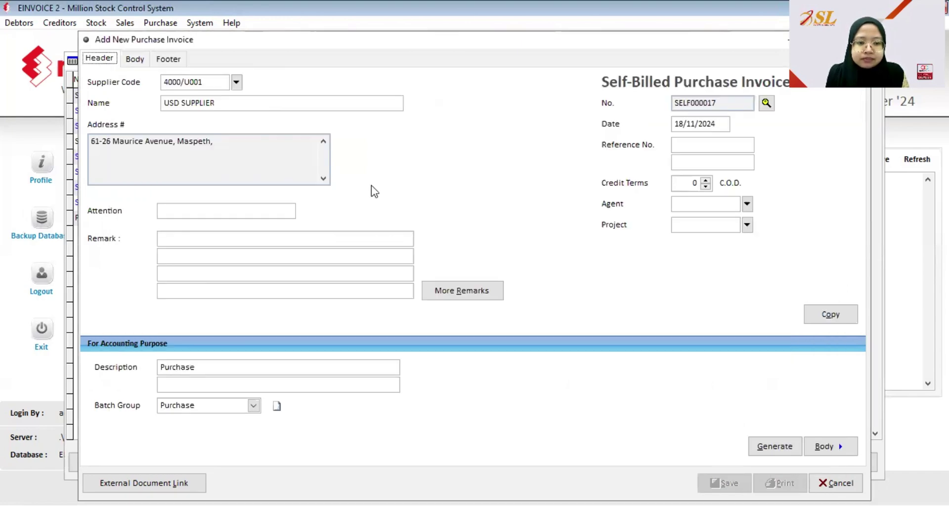
pyautogui.click(139, 59)
pyautogui.click(261, 83)
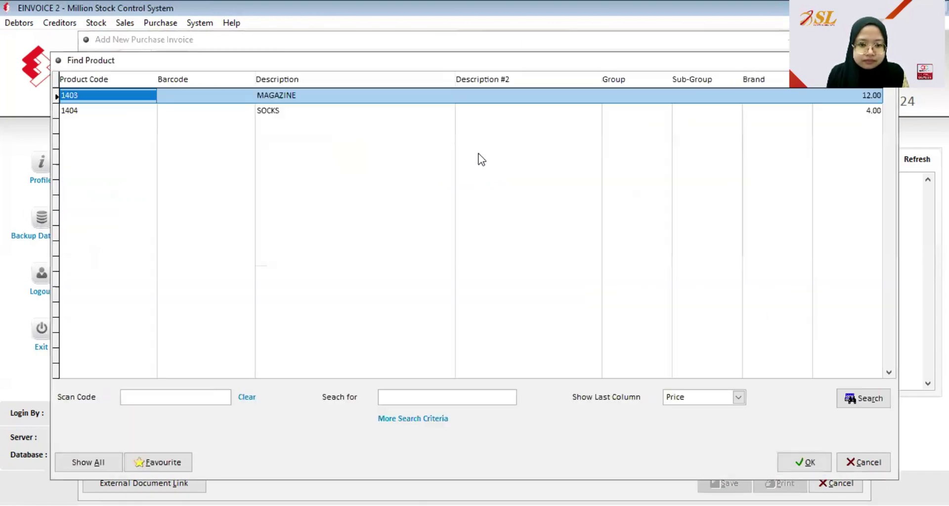
pyautogui.click(807, 462)
pyautogui.click(735, 265)
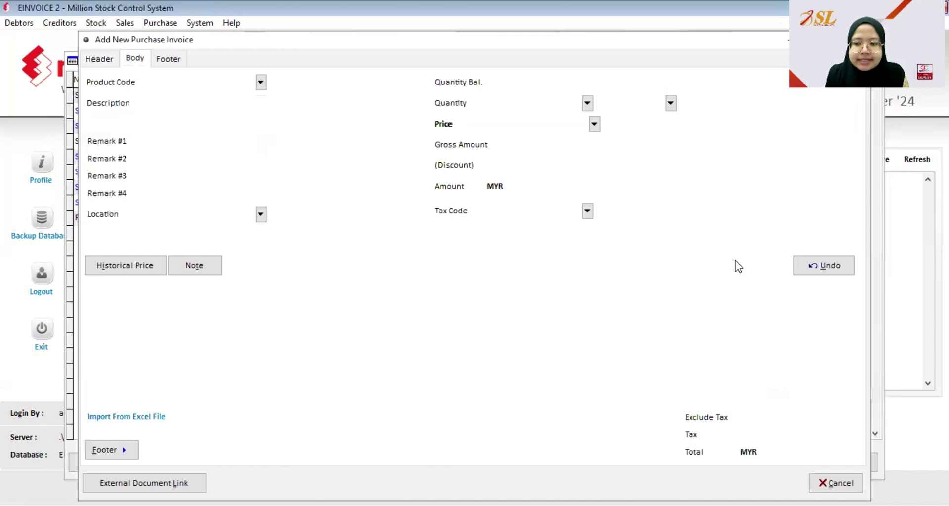
# Save the invoice without sending it to the e-Invoicing Portal, and close the purchase invoice entry and list.
pyautogui.click(725, 483)
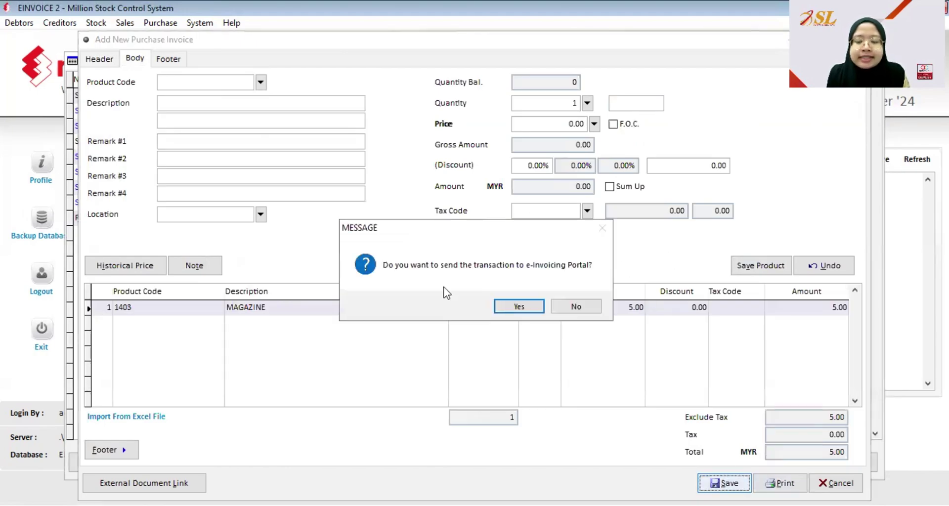
pyautogui.click(577, 309)
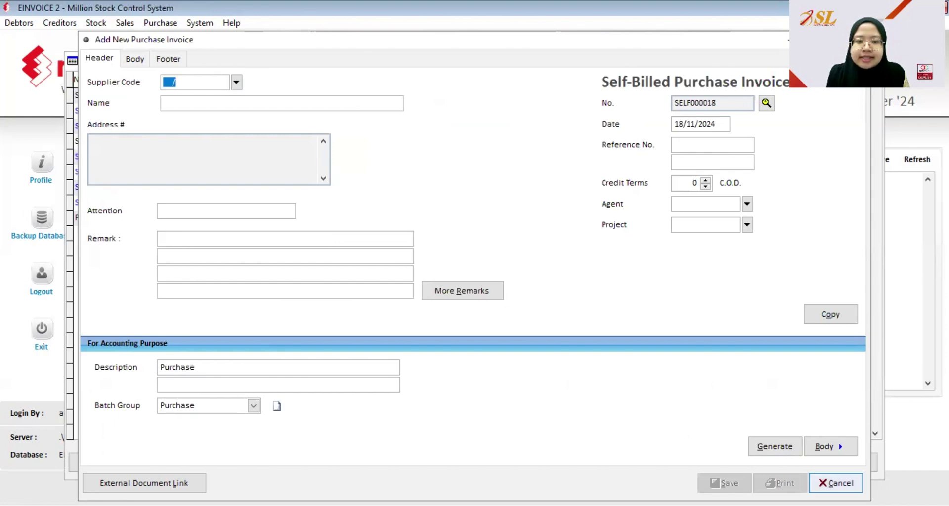
pyautogui.press('Escape')
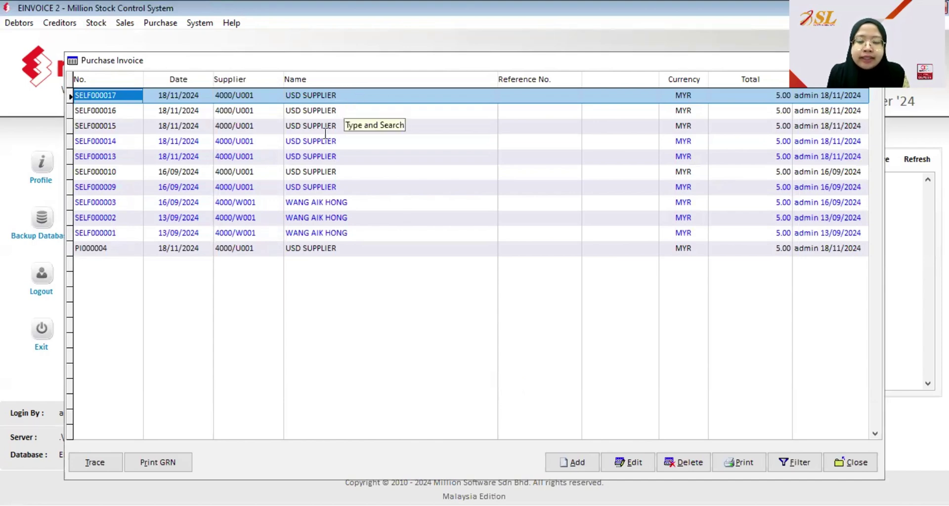
pyautogui.click(865, 467)
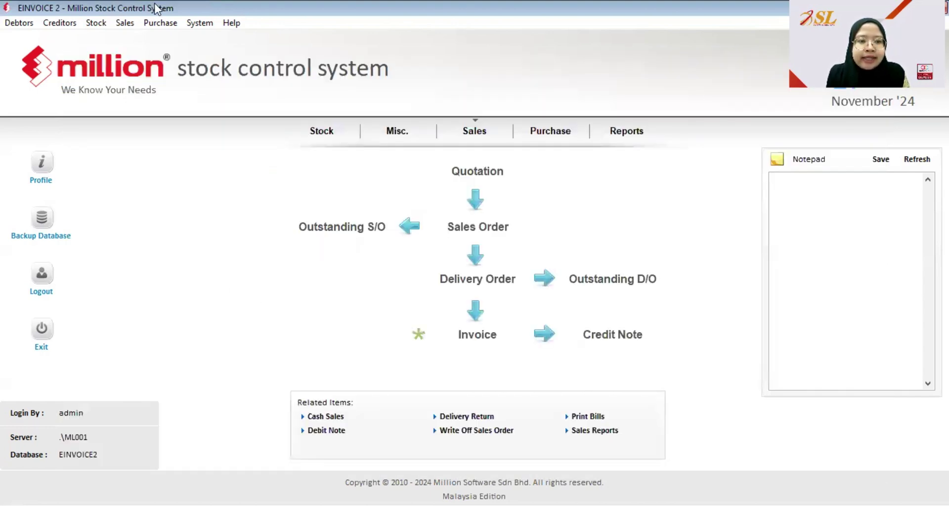
# Open the "e-Invoice - Documents" listing from the purchase reports.
pyautogui.click(158, 23)
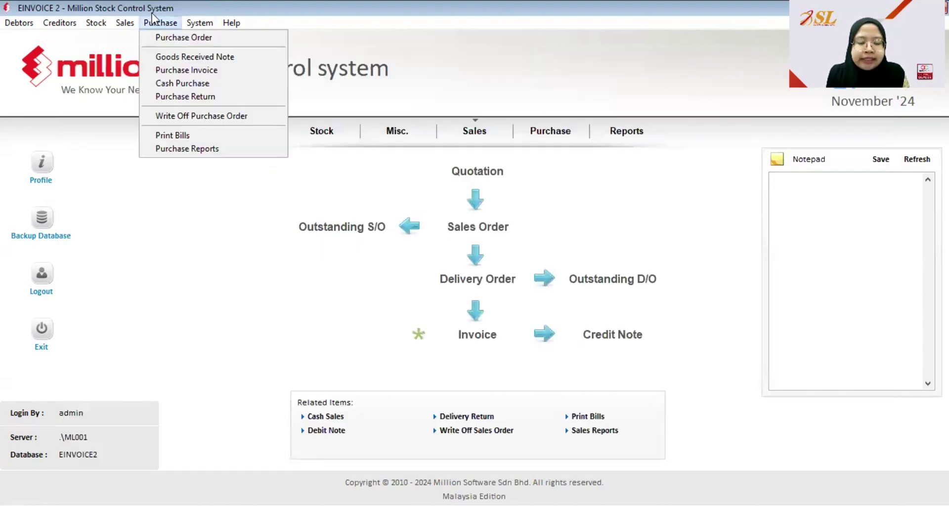
pyautogui.click(205, 149)
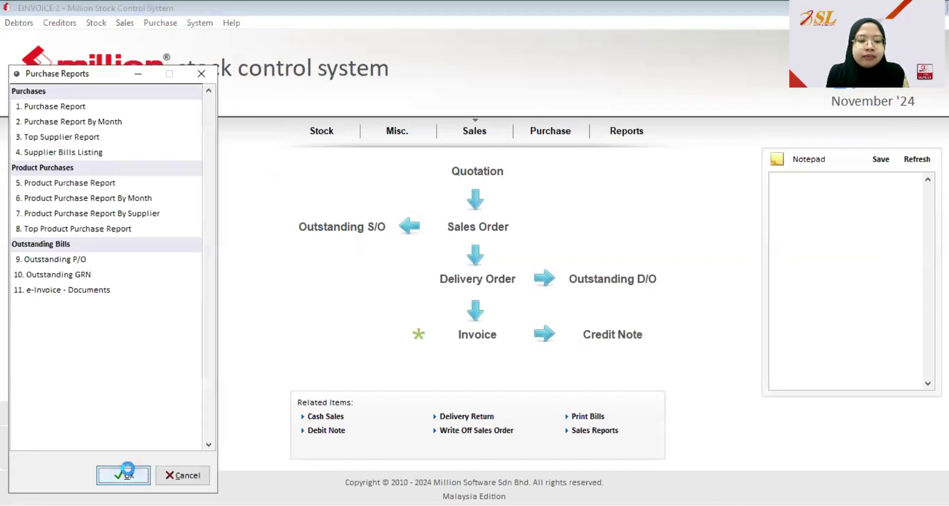
pyautogui.click(126, 474)
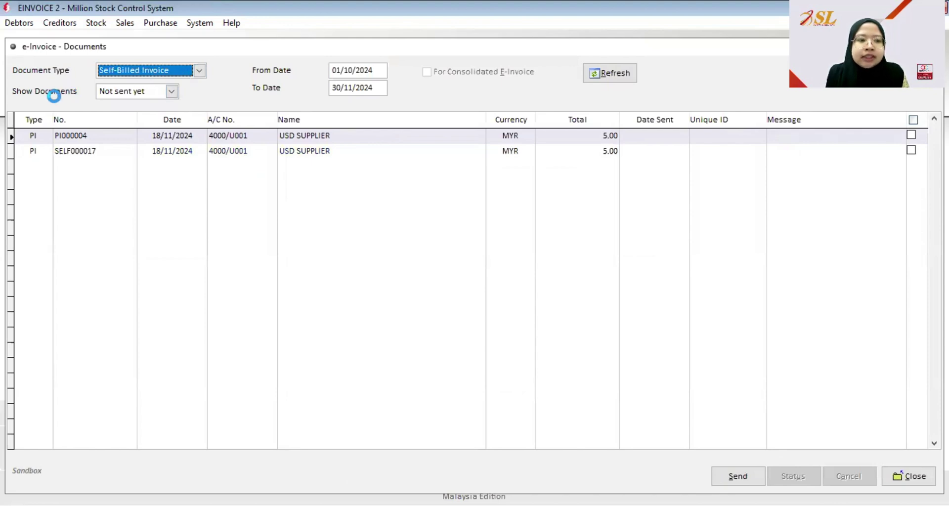
# Set the self-billed invoice listing to show both sent and unsent documents from 01/11/2024, and refresh it.
pyautogui.click(172, 91)
pyautogui.click(145, 106)
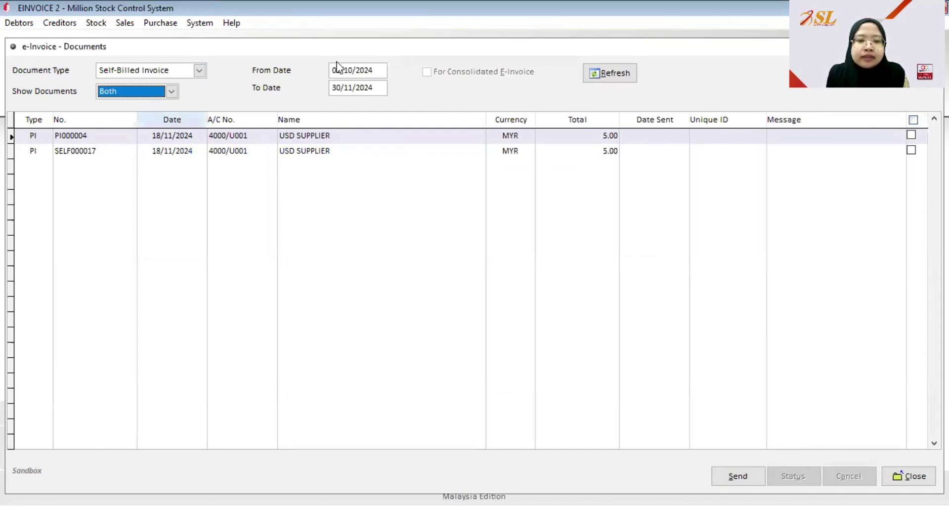
pyautogui.doubleClick(349, 70)
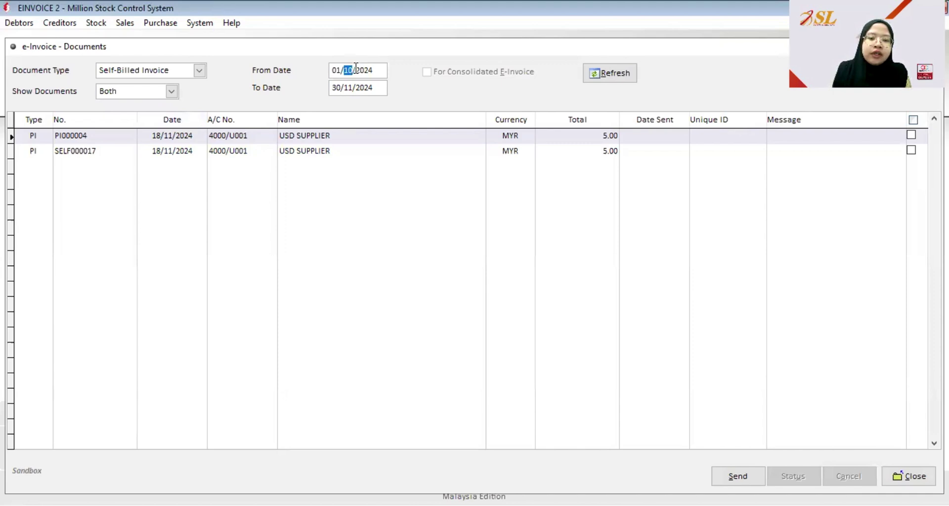
pyautogui.write('11')
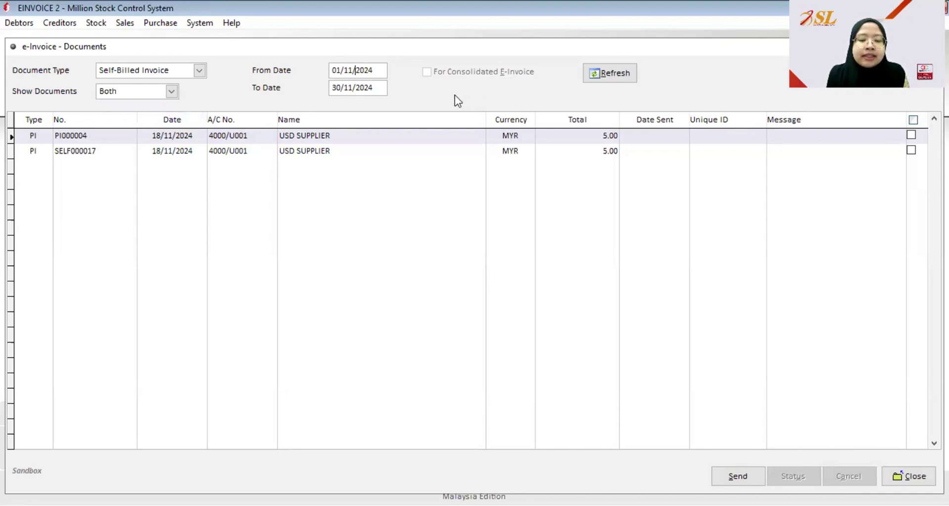
pyautogui.click(618, 79)
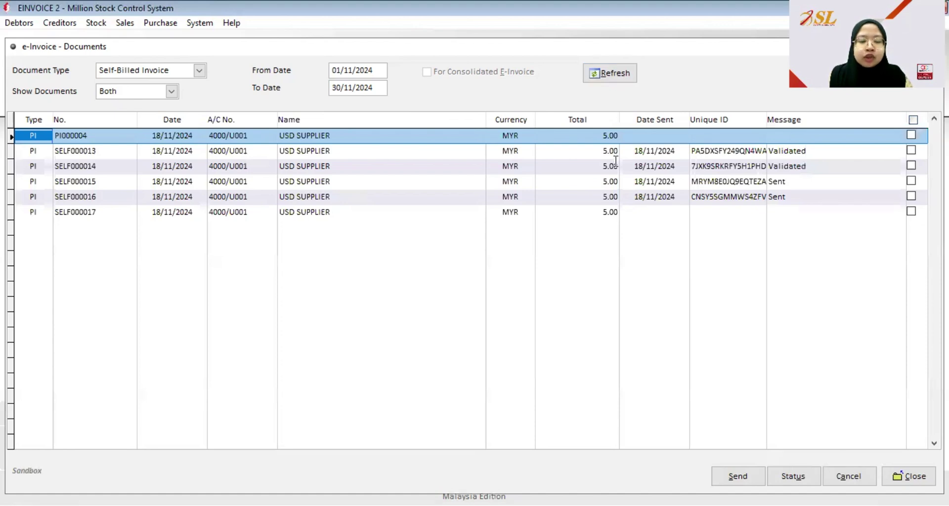
# Select the unsent invoice SELF000017 in the listing and send it to the e-Invoicing Portal.
pyautogui.click(98, 199)
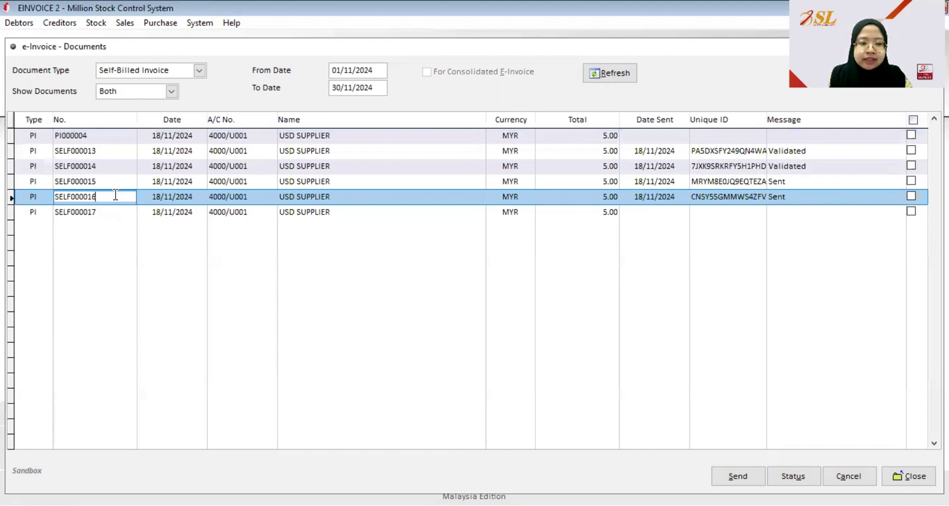
pyautogui.click(110, 211)
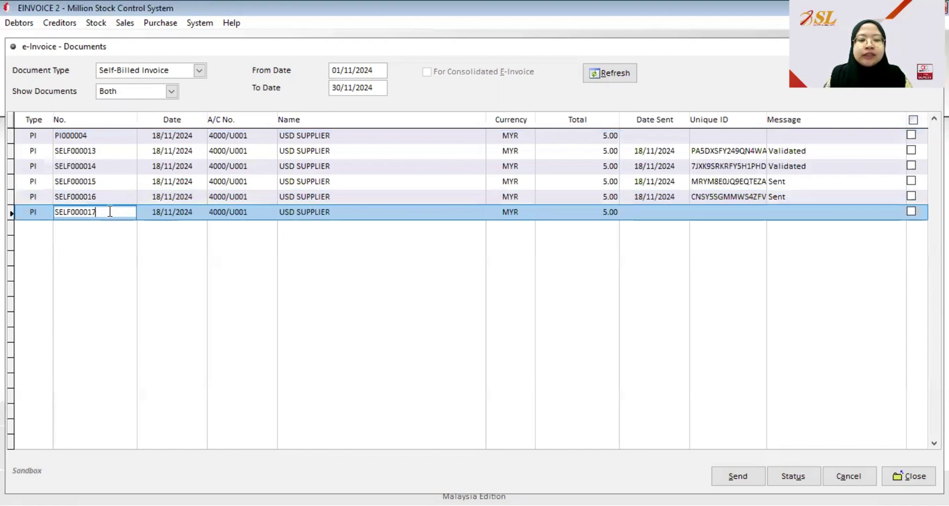
pyautogui.click(112, 198)
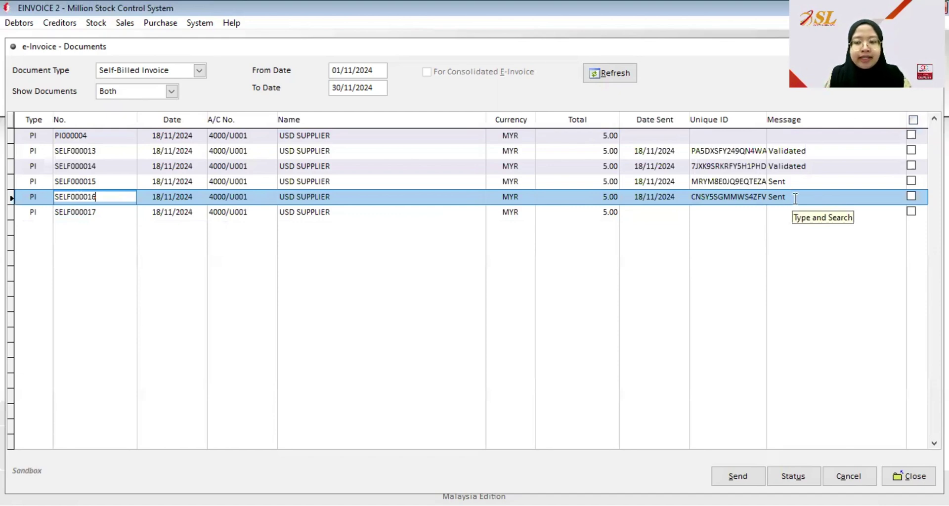
pyautogui.click(276, 212)
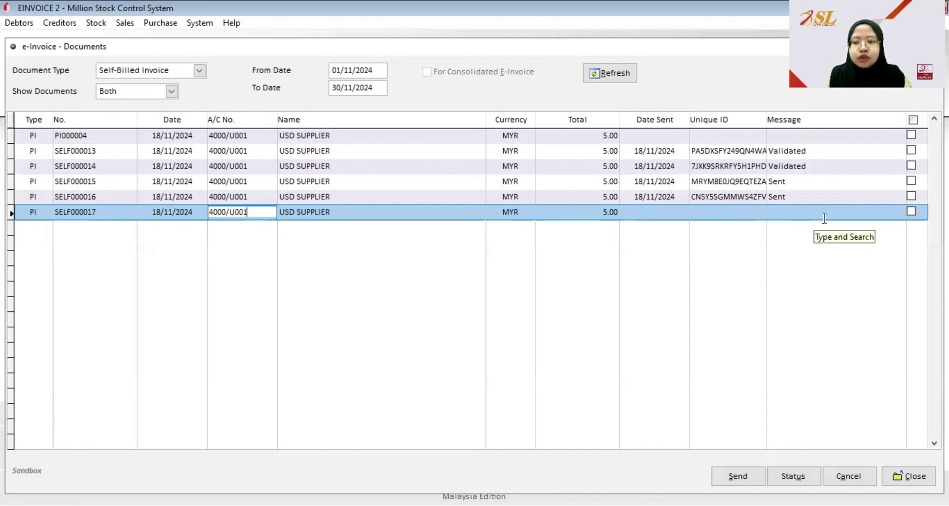
pyautogui.click(913, 212)
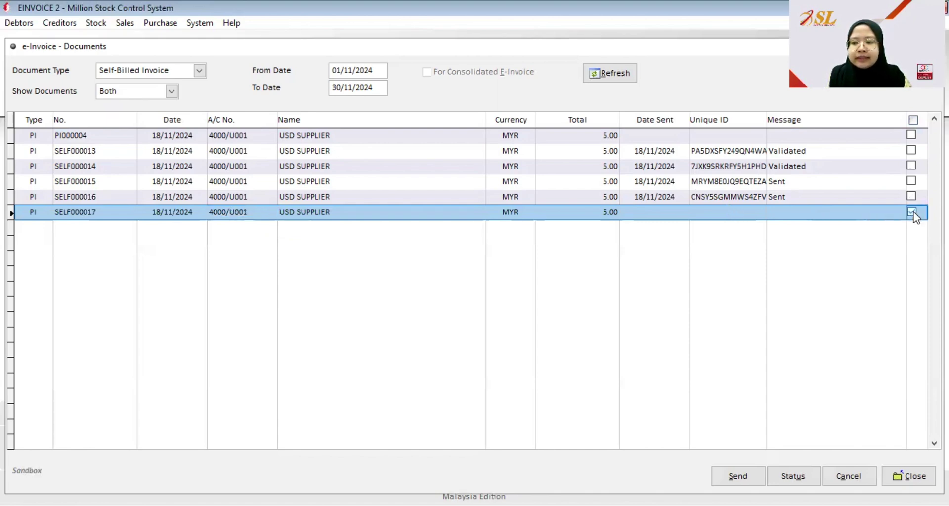
pyautogui.click(739, 476)
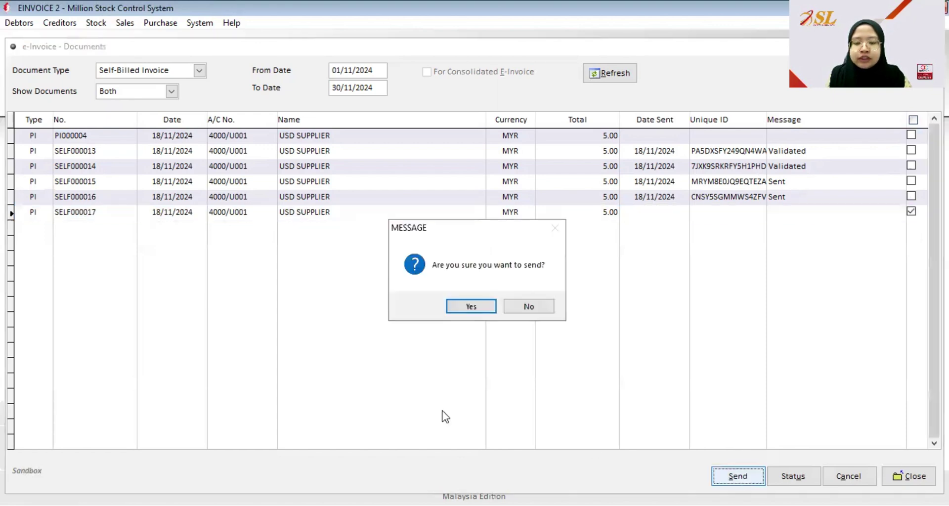
pyautogui.click(470, 307)
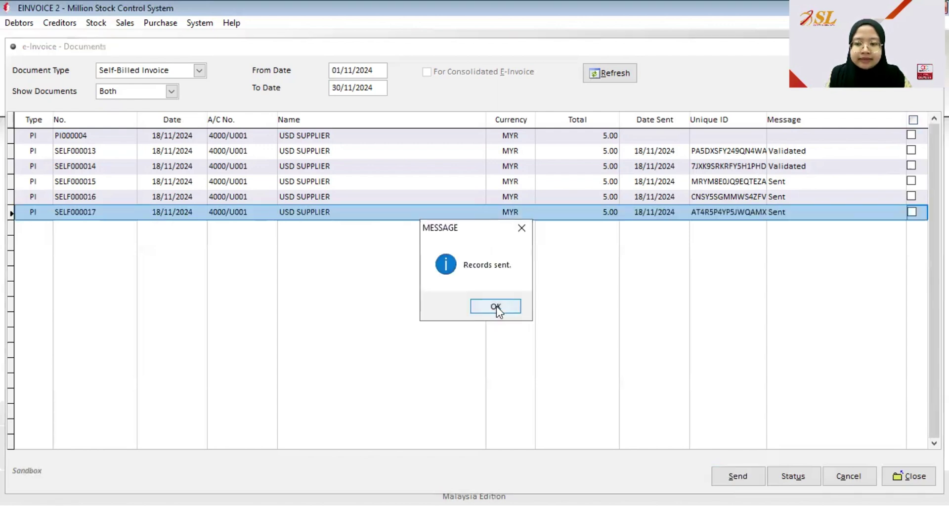
pyautogui.press('Return')
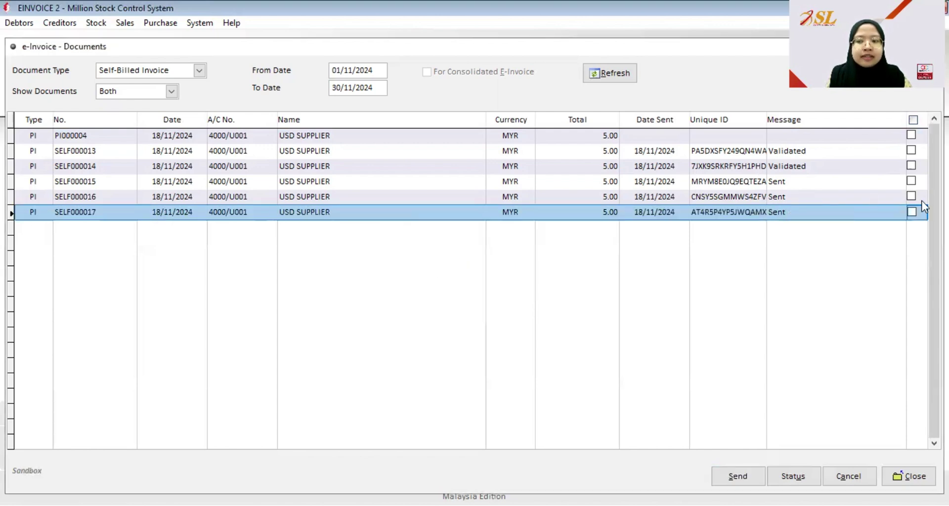
# Check the portal status of invoices SELF000015, SELF000016 and SELF000017, then refresh and close the e-Invoice documents listing.
pyautogui.click(913, 197)
pyautogui.click(913, 212)
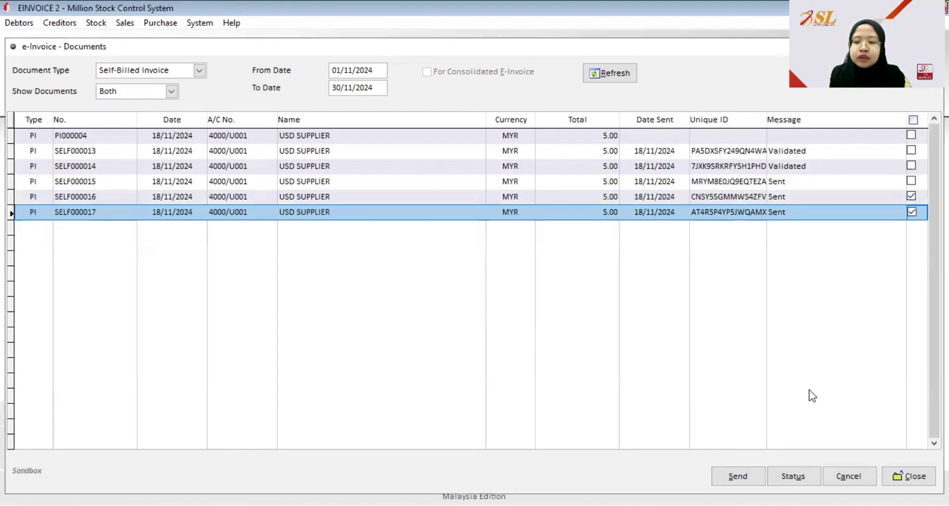
pyautogui.click(793, 478)
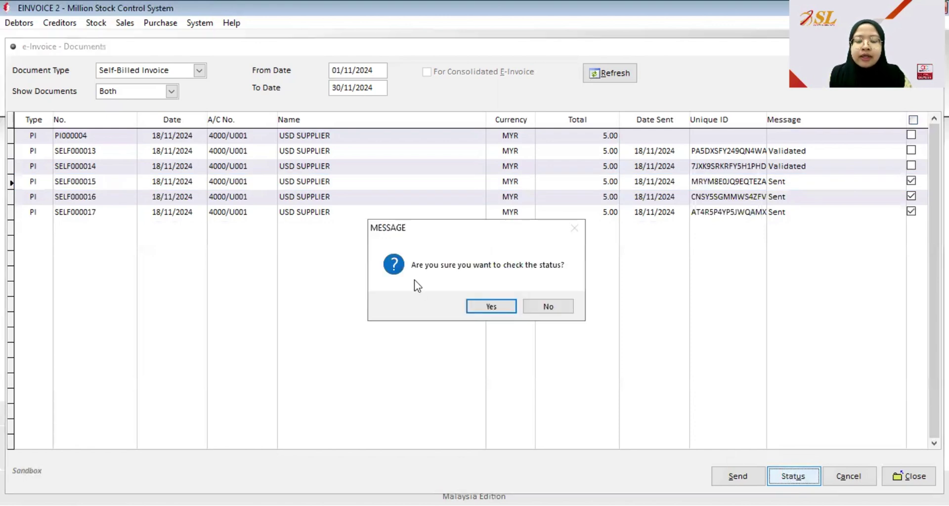
pyautogui.click(485, 307)
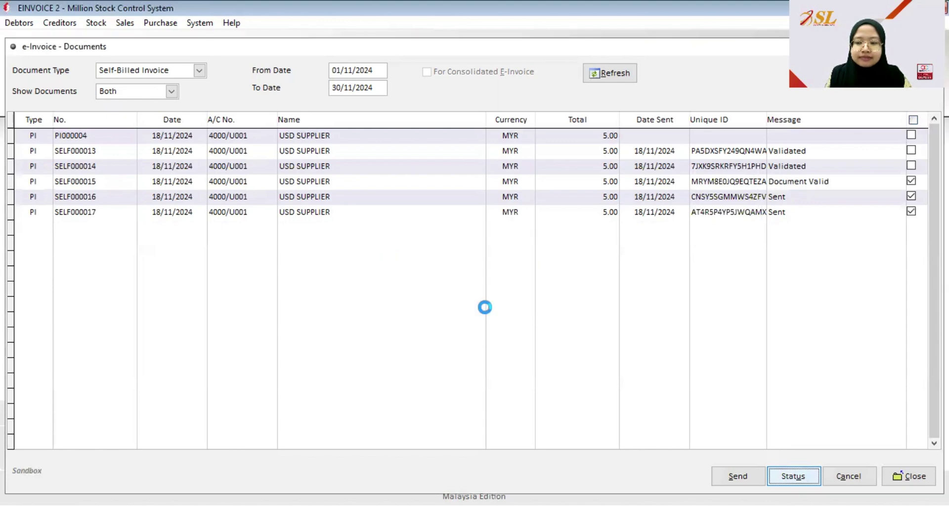
pyautogui.click(506, 305)
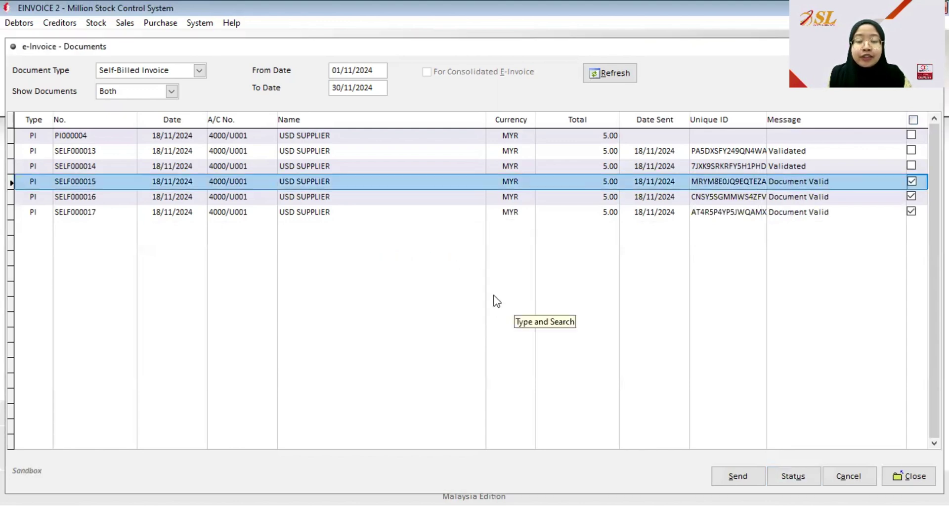
pyautogui.click(609, 76)
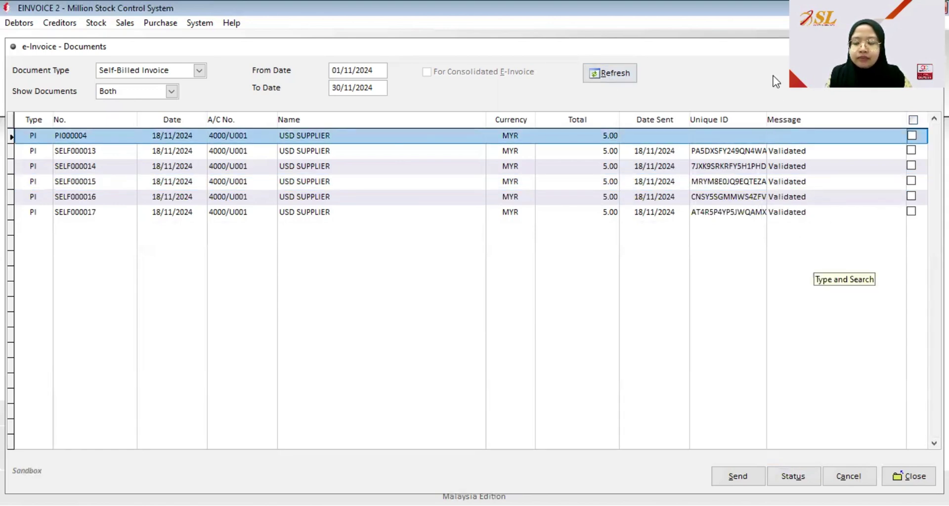
pyautogui.press('Escape')
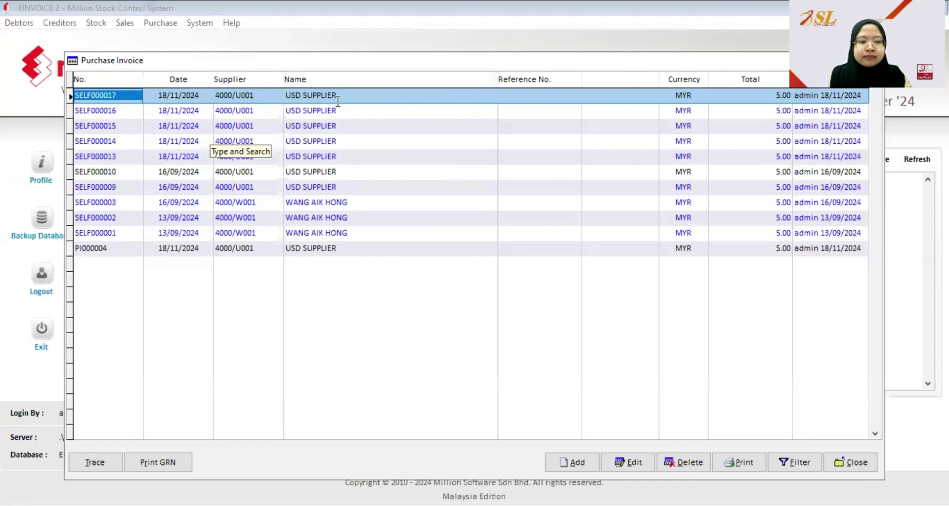
# Preview purchase invoice SELF000017 in the Tax Invoice format at 50% to examine the full page, and close the preview and output formats.
pyautogui.click(739, 461)
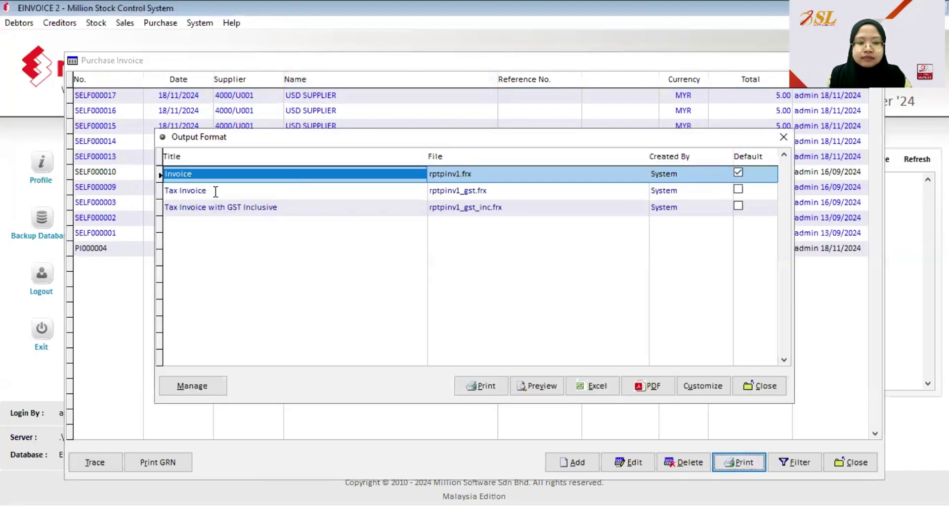
pyautogui.click(214, 191)
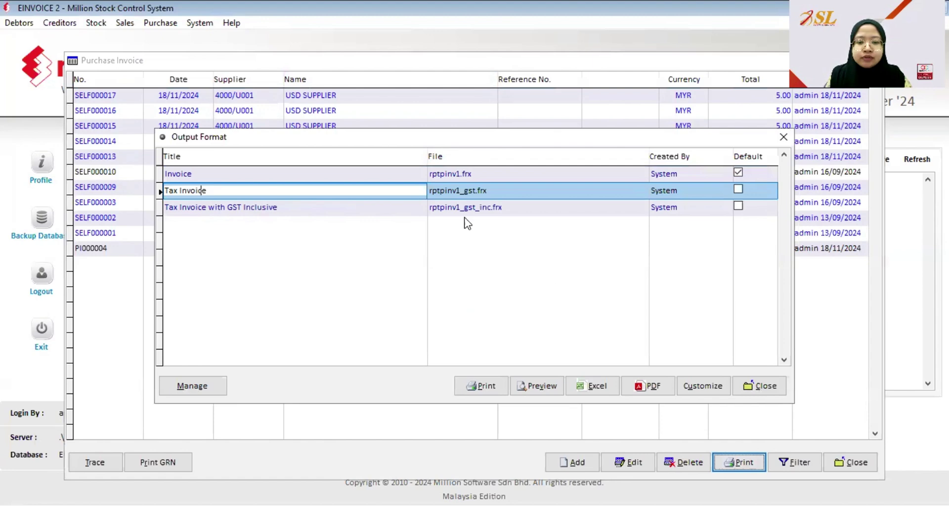
pyautogui.click(548, 386)
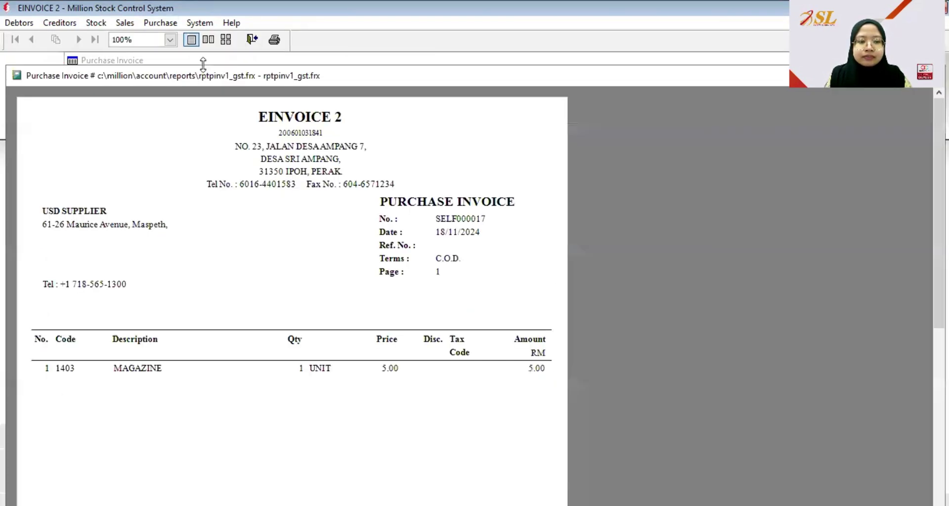
pyautogui.click(169, 39)
pyautogui.click(165, 79)
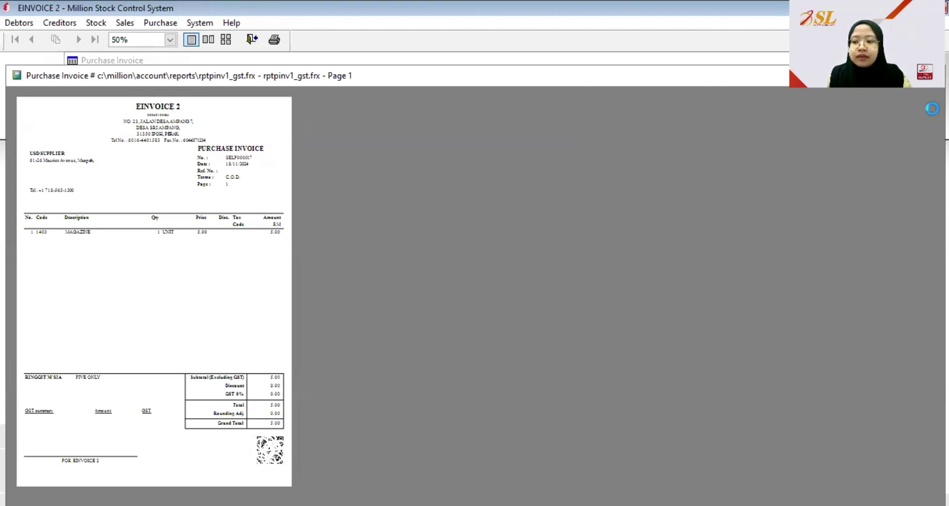
pyautogui.press('Escape')
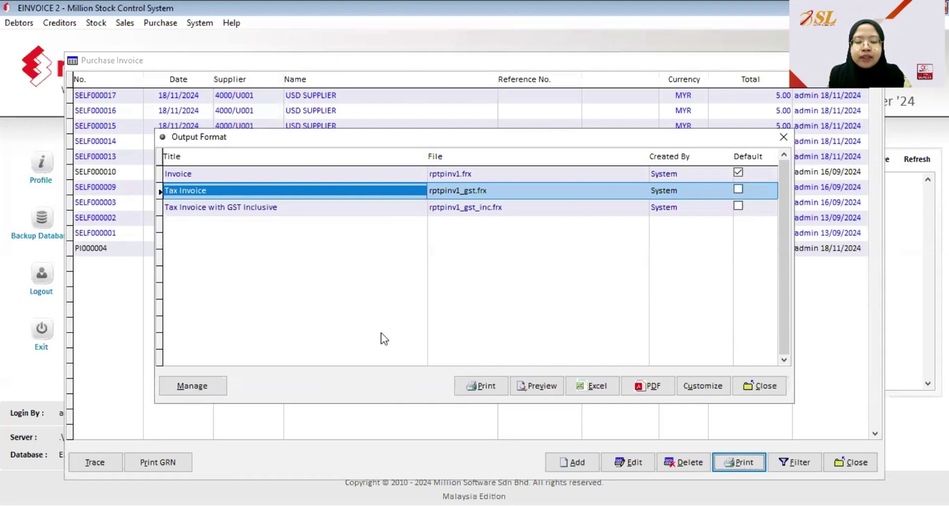
pyautogui.press('Escape')
# Start a new purchase invoice with the "Purchase Invoice for self-bill" numbering set and choose the supplier listed below USD SUPPLIER.
pyautogui.click(576, 467)
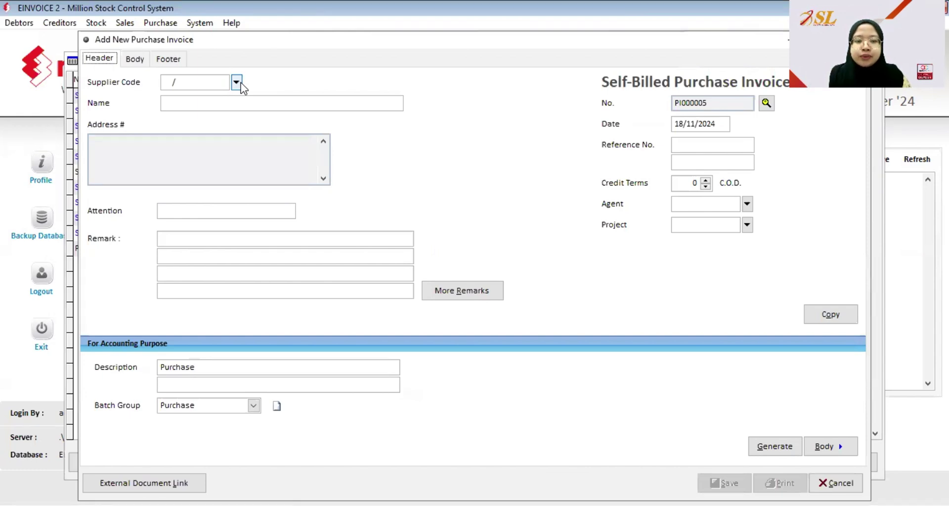
pyautogui.click(768, 103)
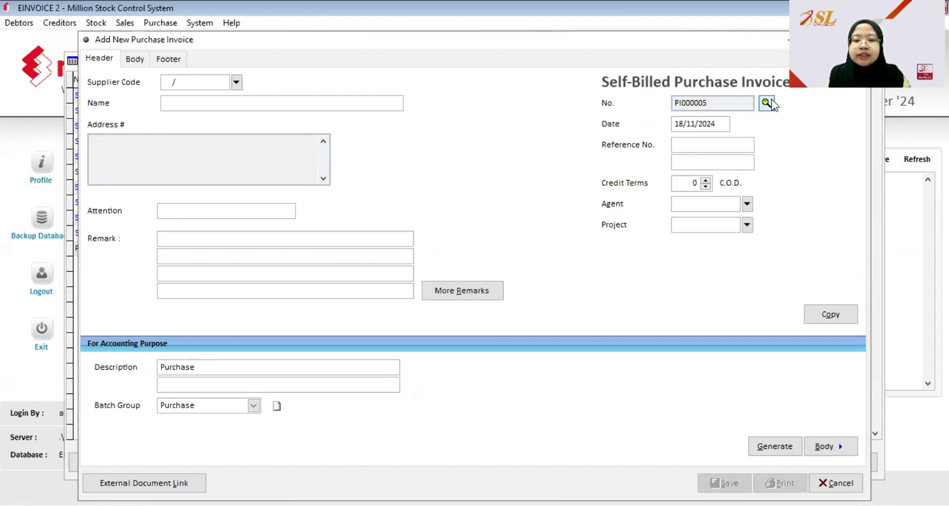
pyautogui.click(311, 193)
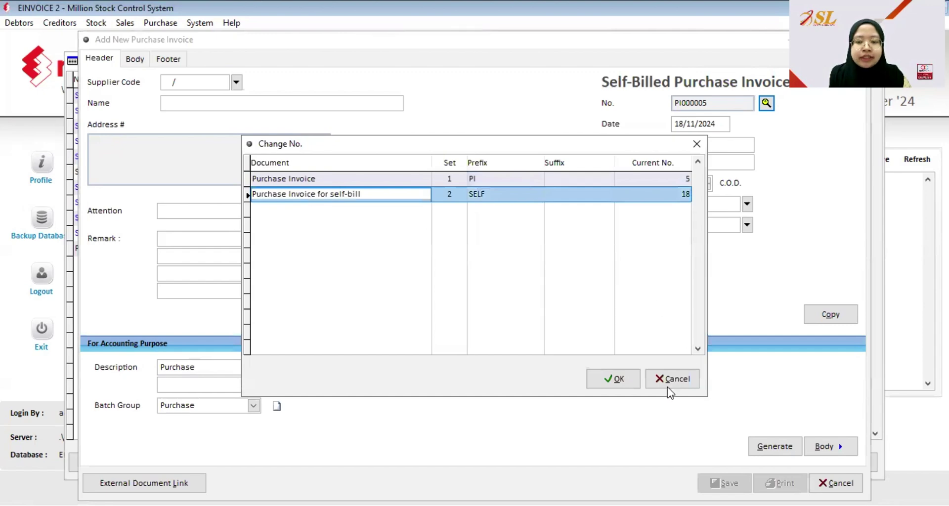
pyautogui.click(613, 378)
pyautogui.click(236, 83)
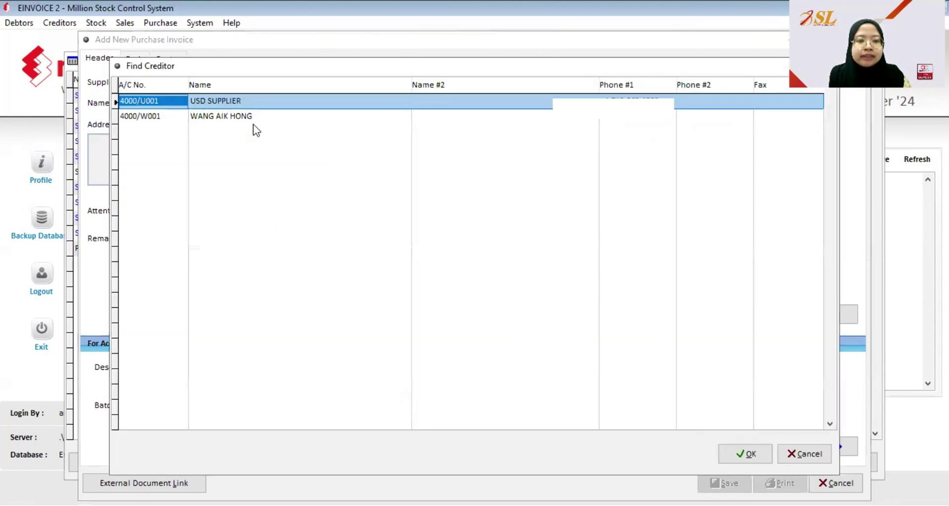
pyautogui.click(746, 454)
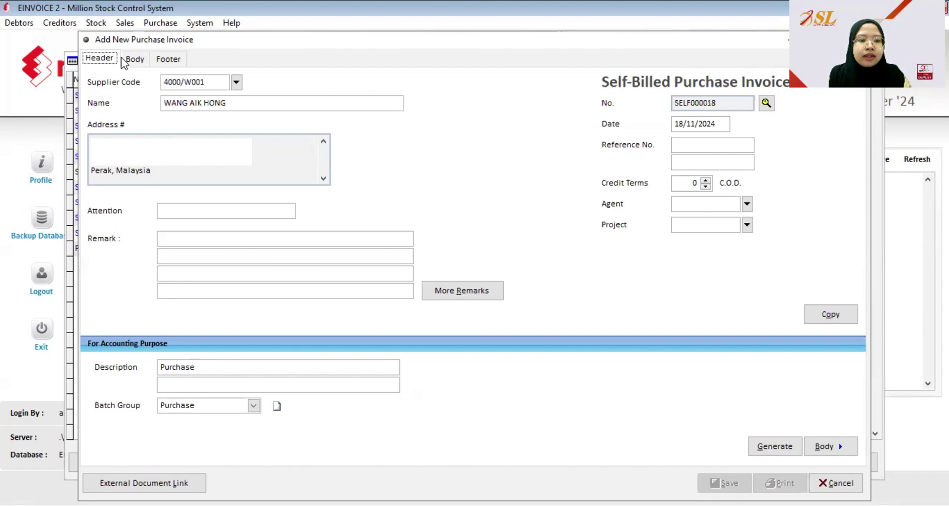
# Add one unit of product 1403 MAGAZINE to the invoice, save it and send it to the e-Invoicing Portal.
pyautogui.click(132, 59)
pyautogui.click(261, 83)
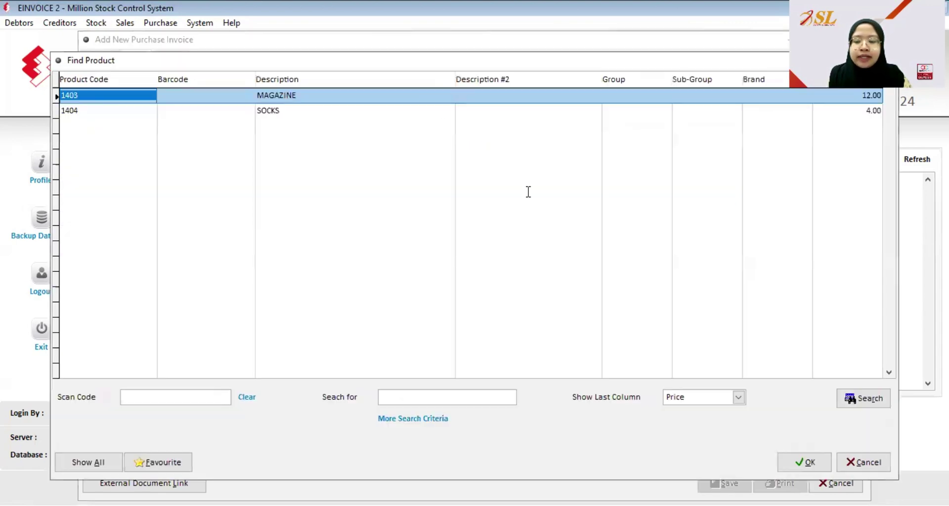
pyautogui.click(795, 458)
pyautogui.click(748, 262)
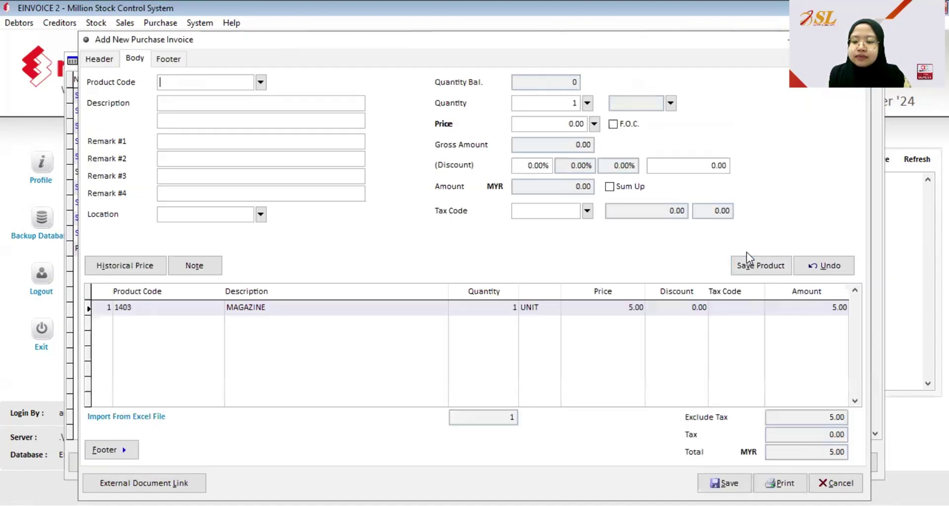
pyautogui.click(725, 483)
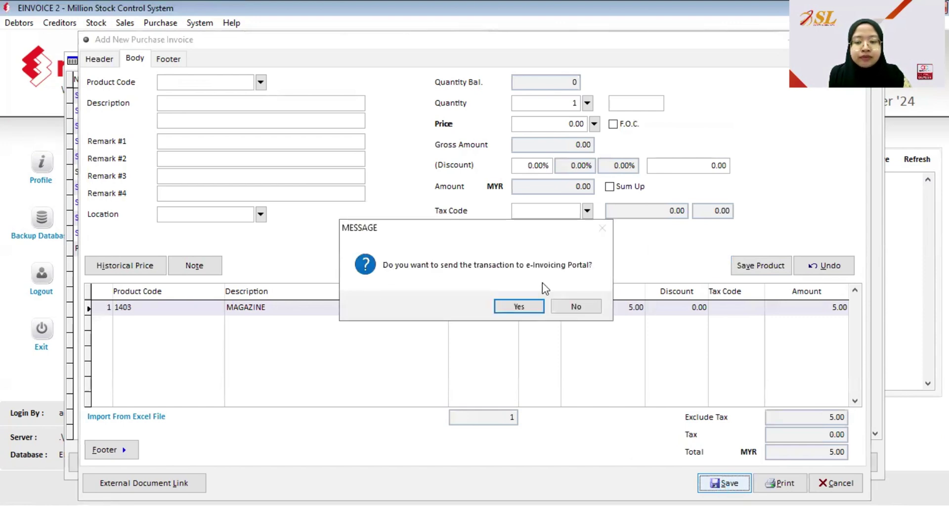
pyautogui.click(528, 308)
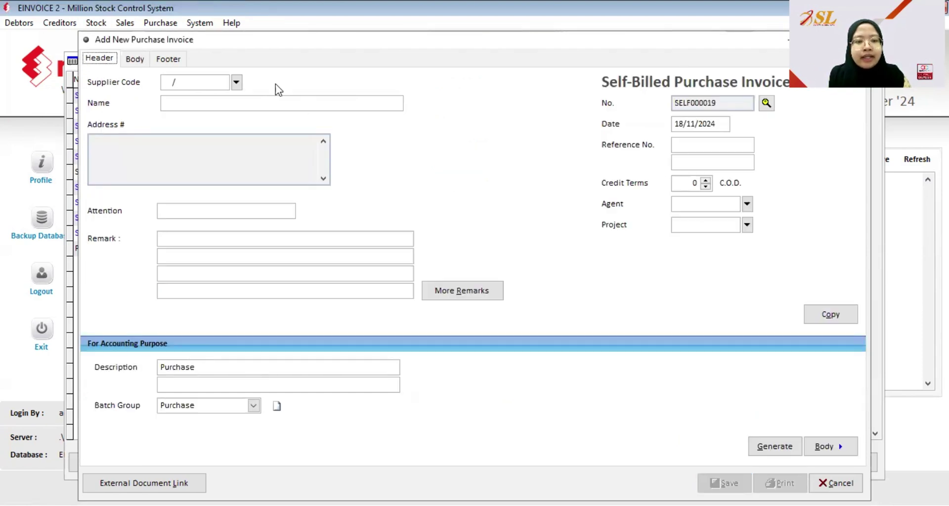
# Fill in the next self-billed invoice with the supplier listed below USD SUPPLIER and one piece of product 1404 SOCKS.
pyautogui.click(237, 83)
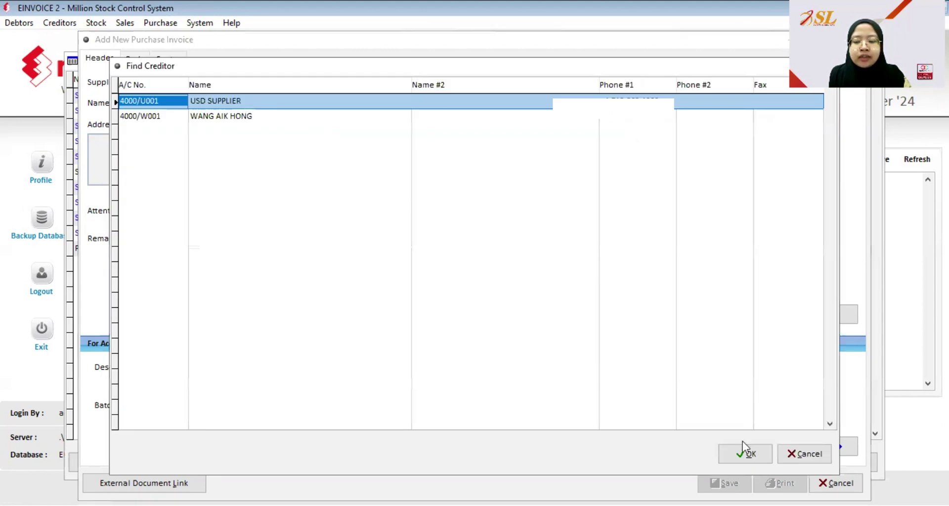
pyautogui.click(746, 455)
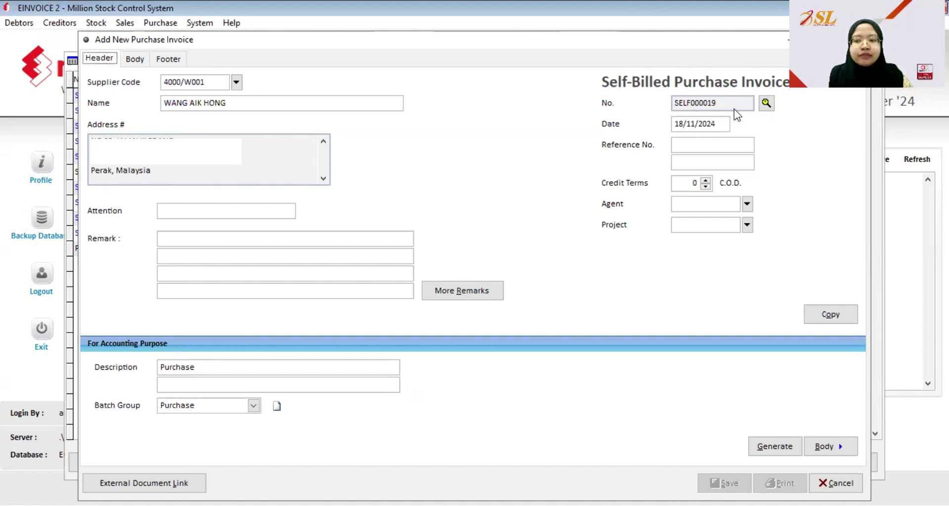
pyautogui.click(137, 58)
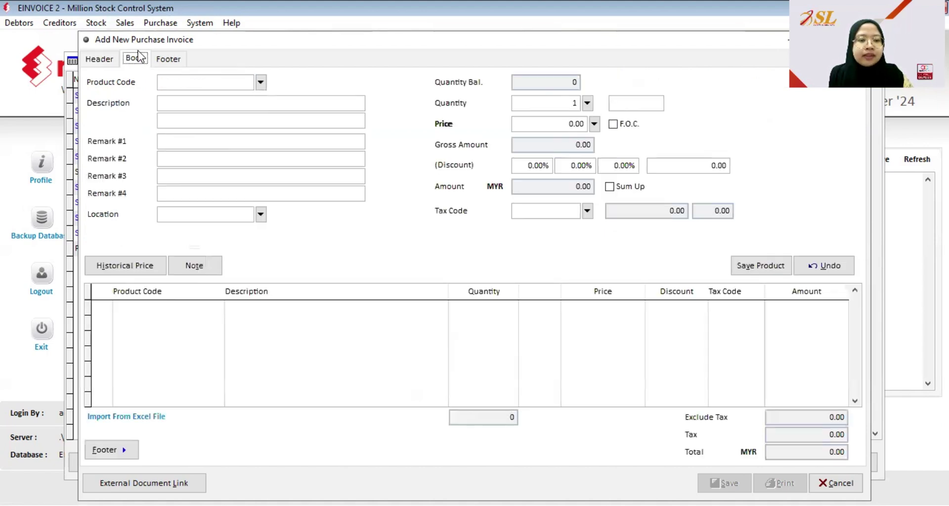
pyautogui.click(261, 82)
pyautogui.click(798, 454)
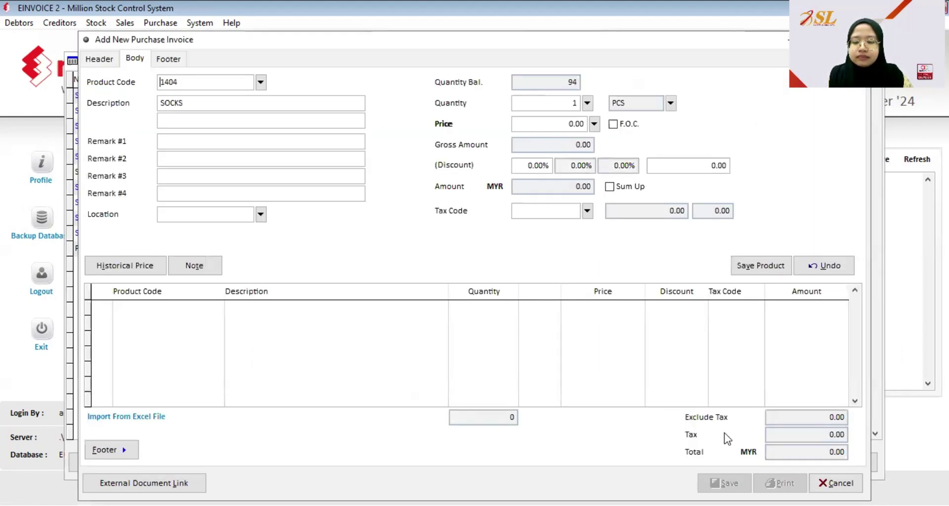
pyautogui.click(748, 265)
# Save the socks invoice without sending it to the e-Invoicing Portal, and close the invoice form and purchase invoice list.
pyautogui.click(725, 483)
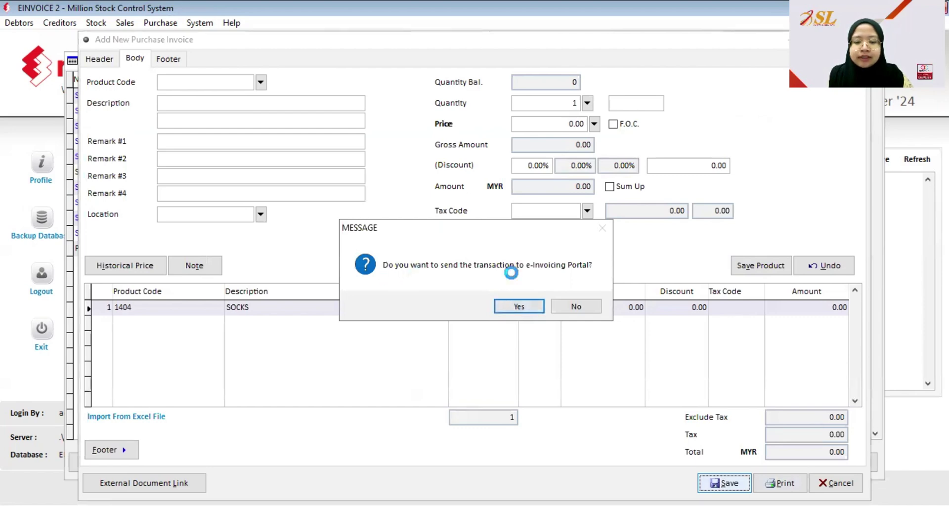
pyautogui.click(576, 306)
pyautogui.click(823, 481)
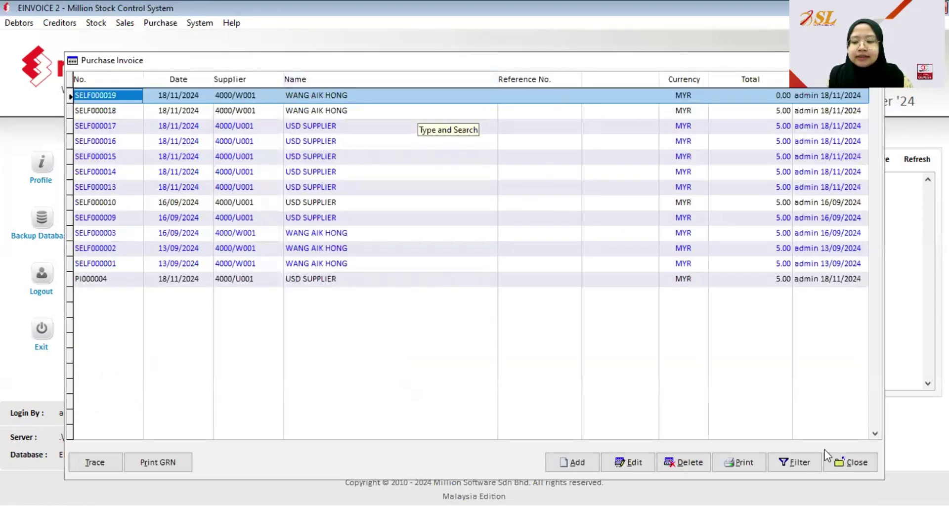
pyautogui.click(866, 470)
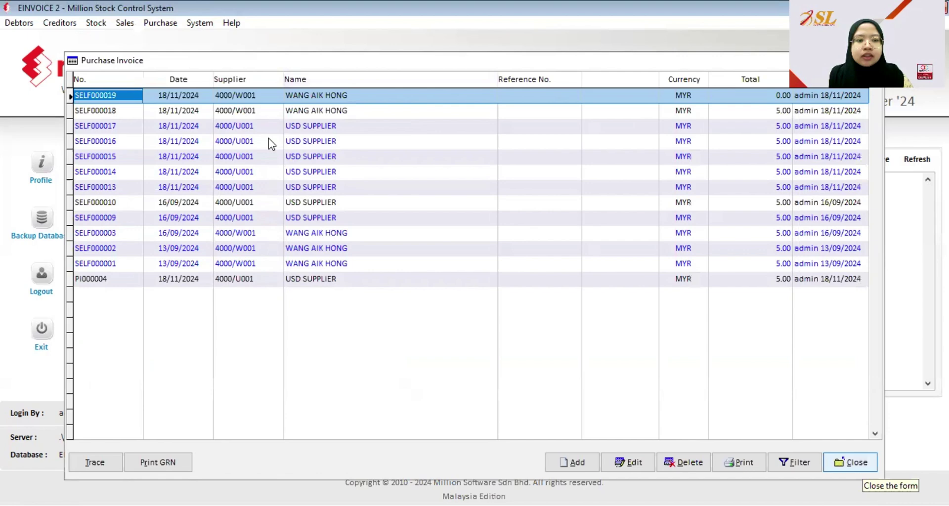
# Open the e-Invoice - Documents listing from the purchase reports.
pyautogui.click(148, 23)
pyautogui.click(183, 148)
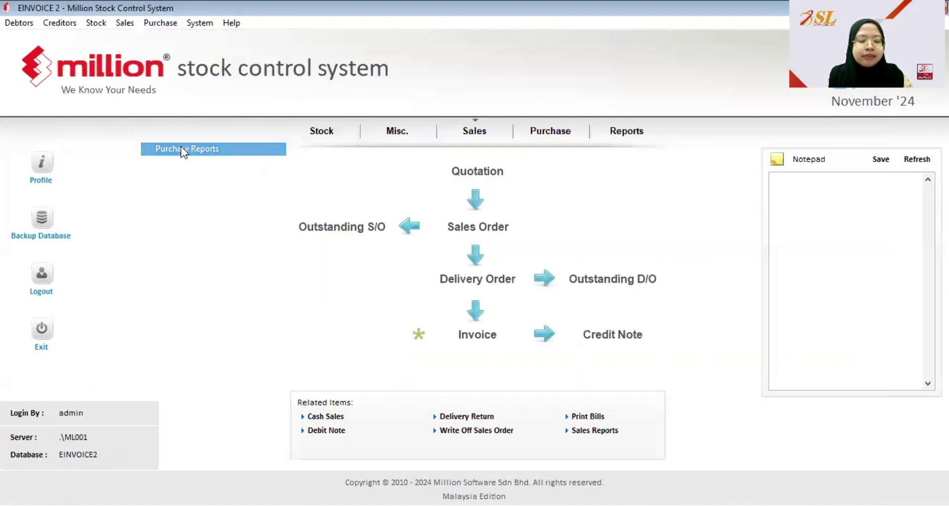
pyautogui.click(52, 290)
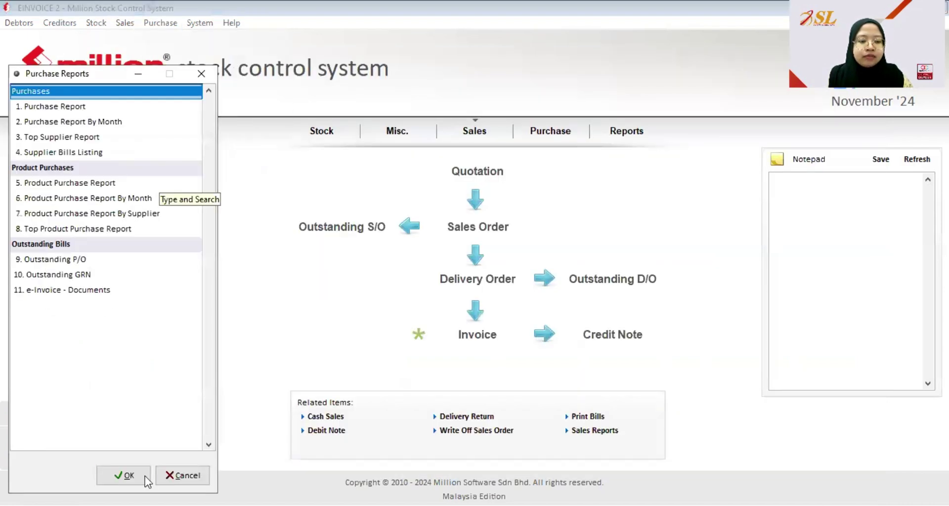
pyautogui.click(126, 475)
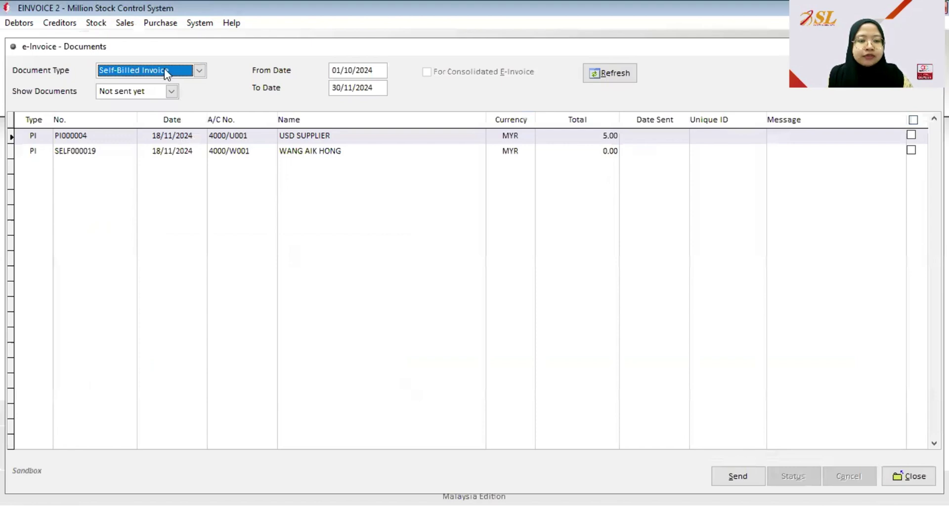
# Show both sent and unsent self-billed invoices dated from 01/11/2024, and refresh the listing.
pyautogui.click(171, 92)
pyautogui.click(114, 104)
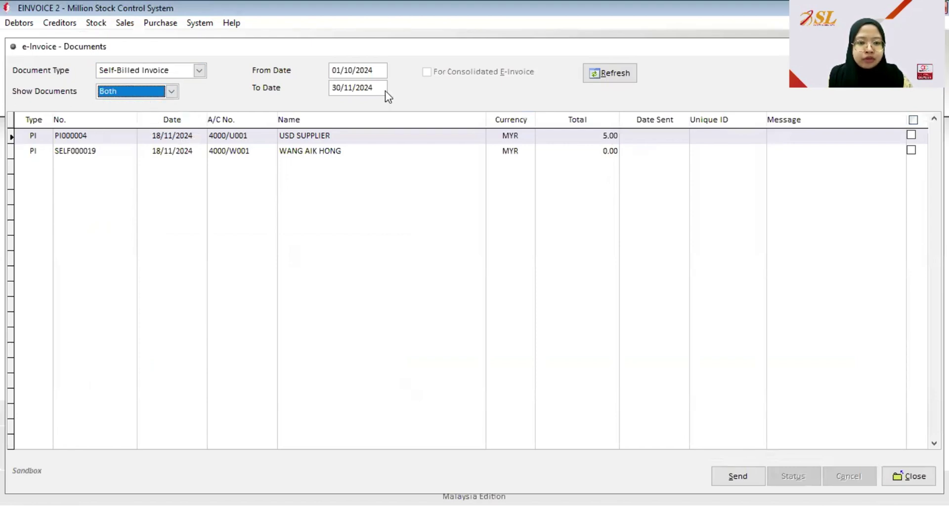
pyautogui.doubleClick(344, 70)
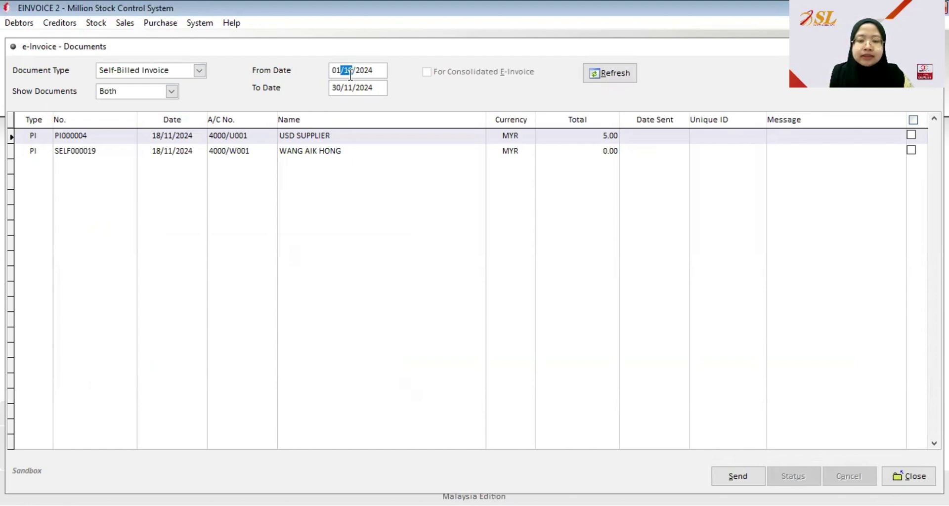
pyautogui.write('11')
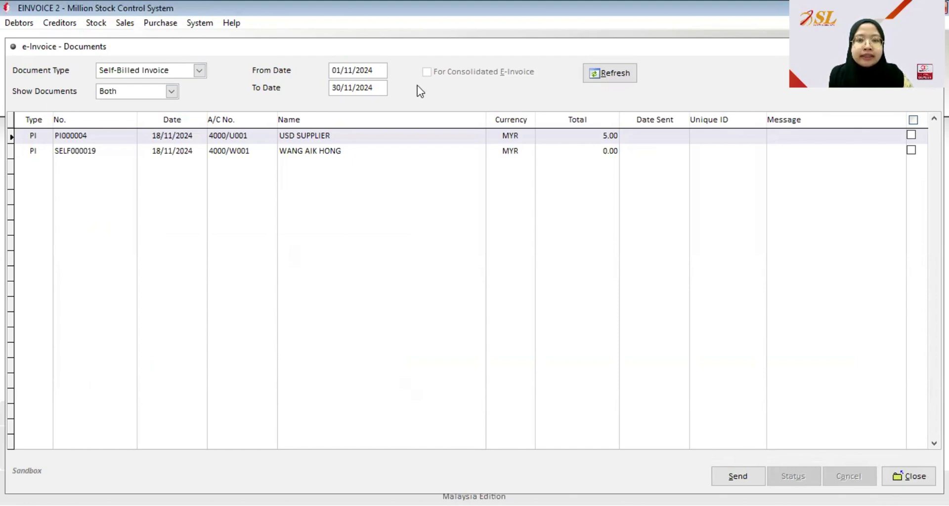
pyautogui.click(618, 72)
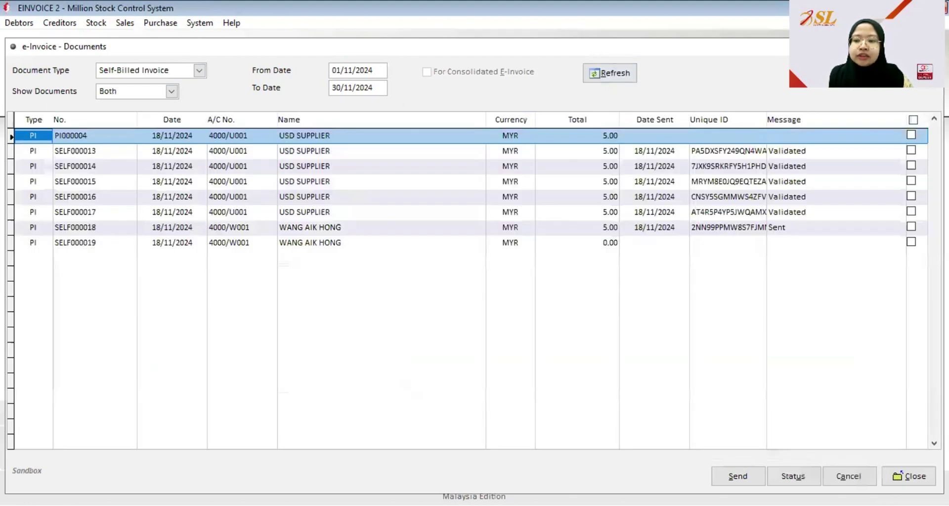
# Select the unsent invoice SELF000019 in the listing and send it to the e-Invoicing Portal.
pyautogui.click(63, 227)
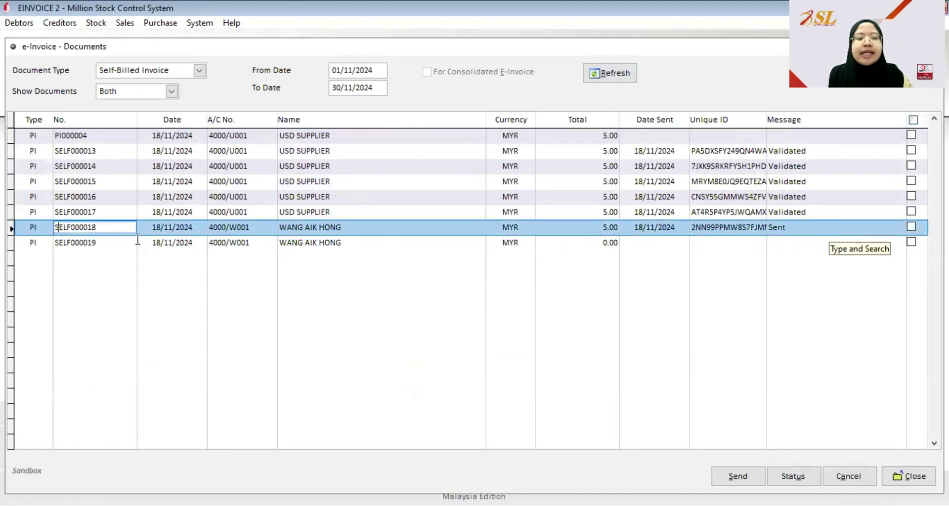
pyautogui.click(84, 242)
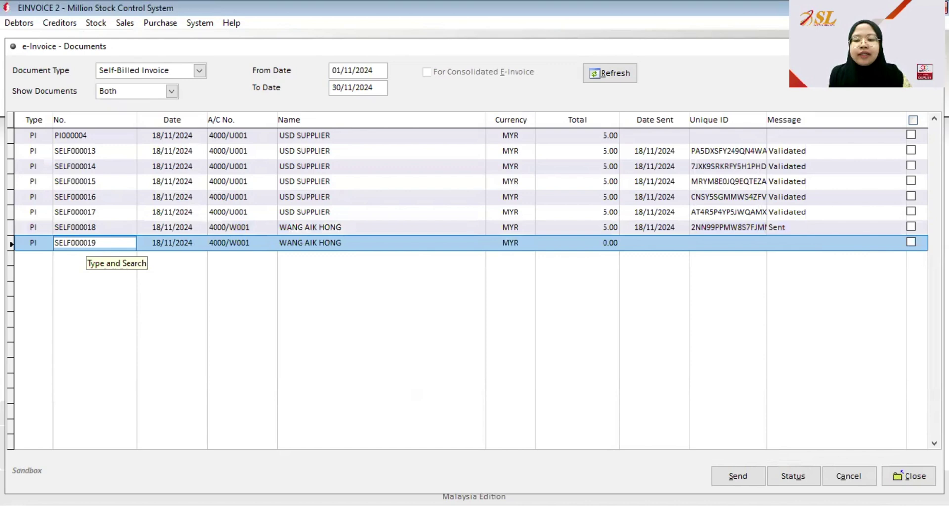
pyautogui.click(911, 243)
pyautogui.click(737, 476)
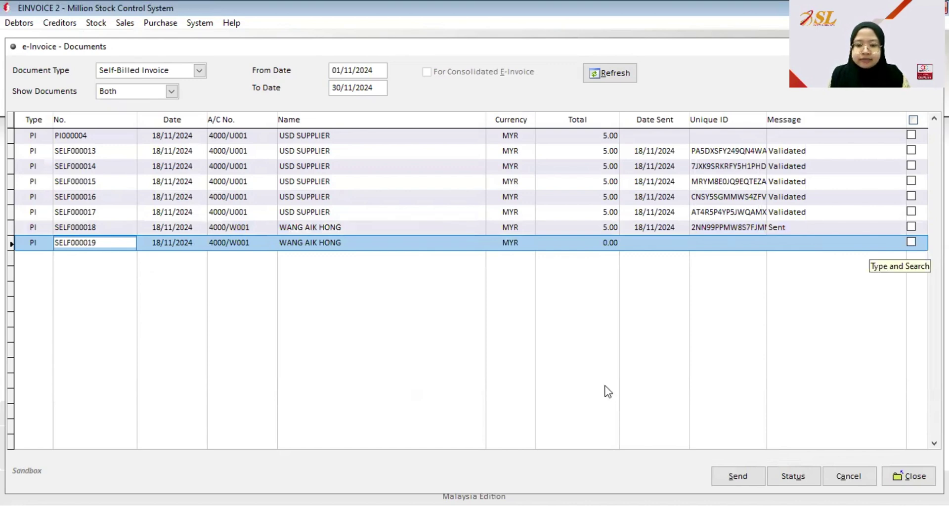
pyautogui.click(472, 309)
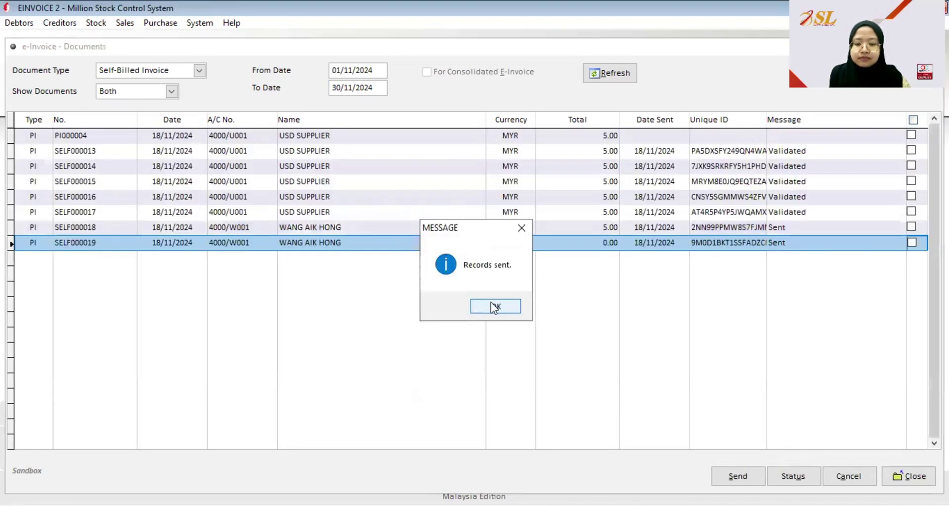
pyautogui.click(495, 306)
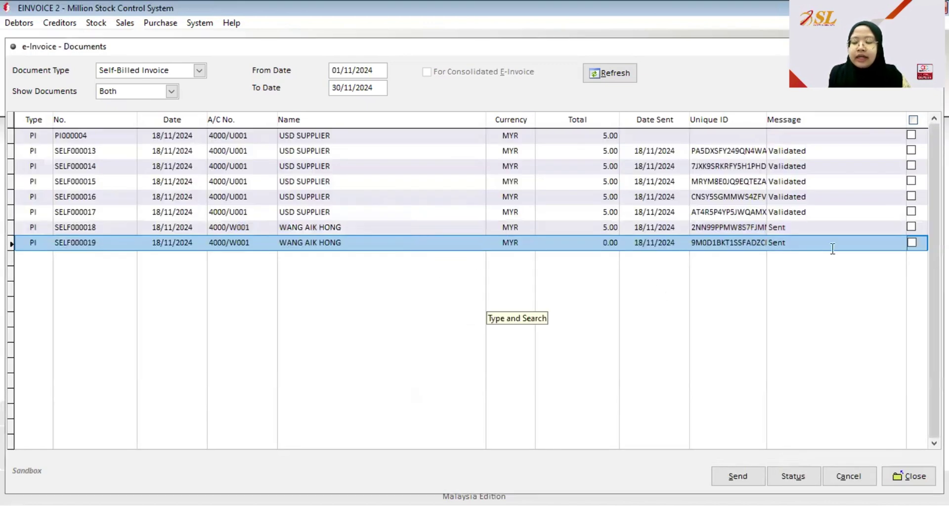
# Check the portal status of invoices SELF000018 and SELF000019, and refresh the listing.
pyautogui.click(911, 228)
pyautogui.click(912, 243)
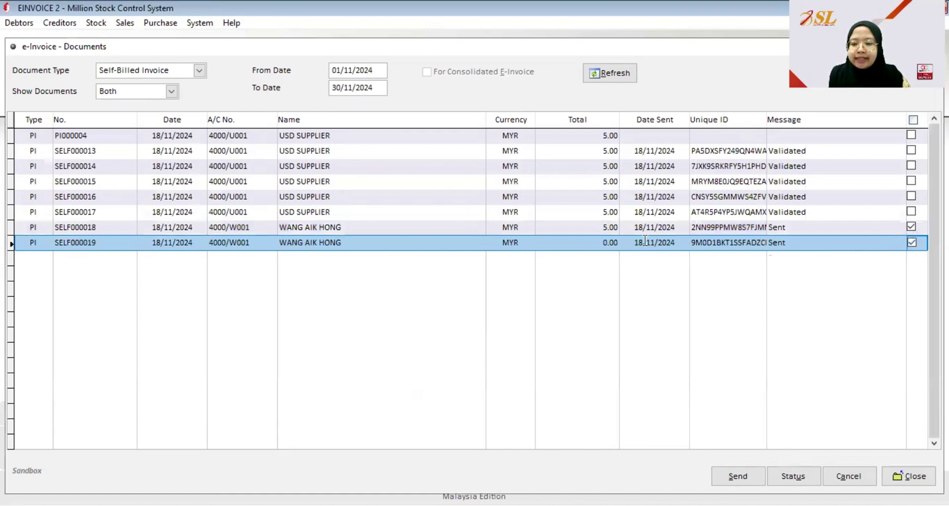
pyautogui.click(793, 474)
pyautogui.click(499, 307)
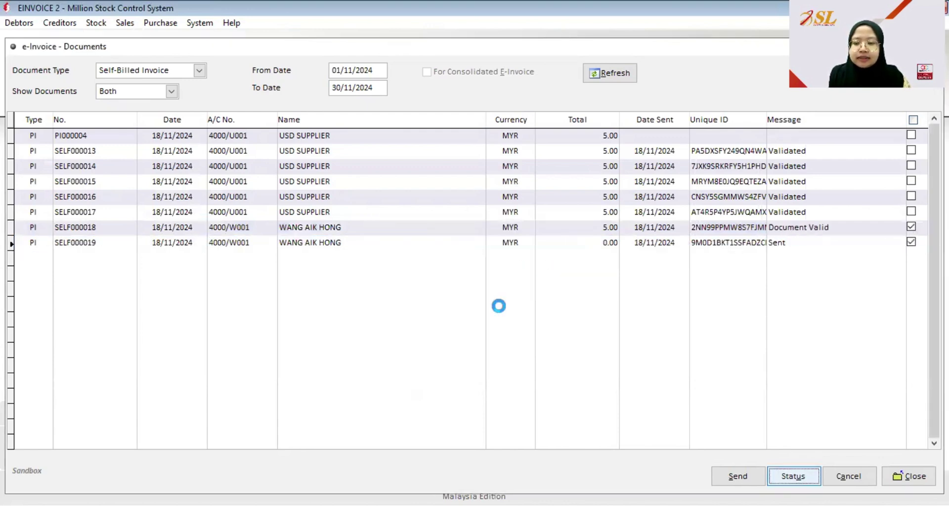
pyautogui.click(500, 307)
pyautogui.click(610, 73)
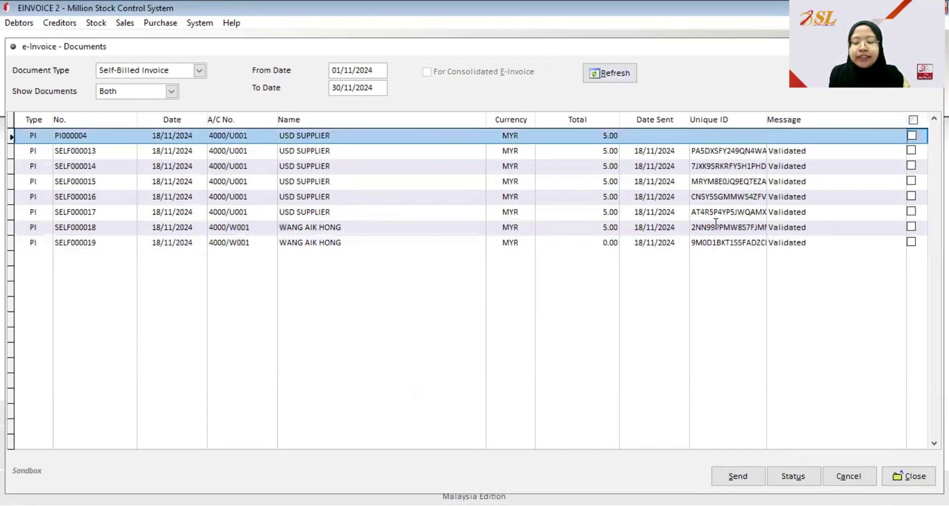